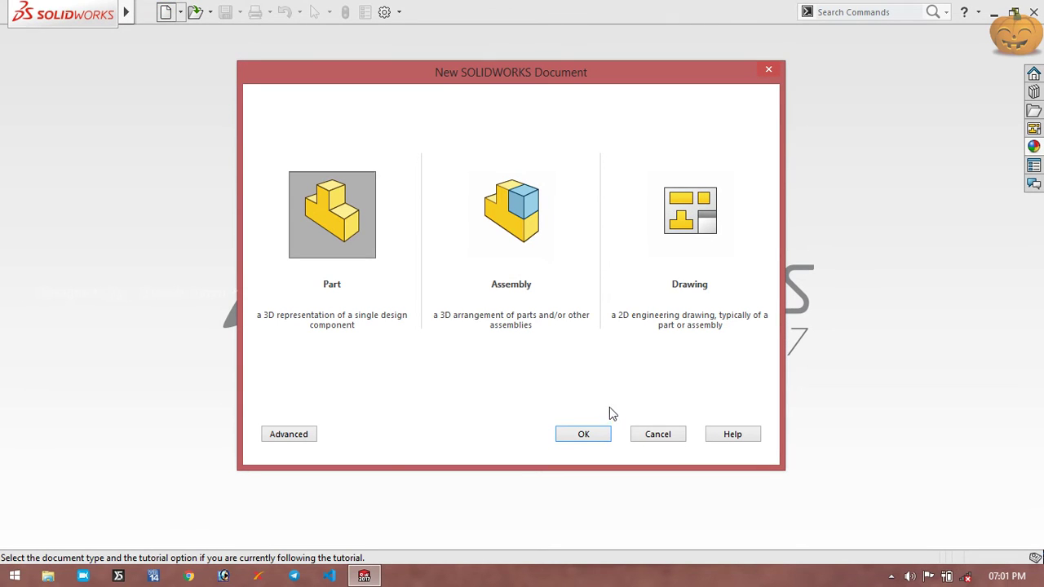
# - Create a new blank Part document, Part1
pyautogui.click(605, 436)
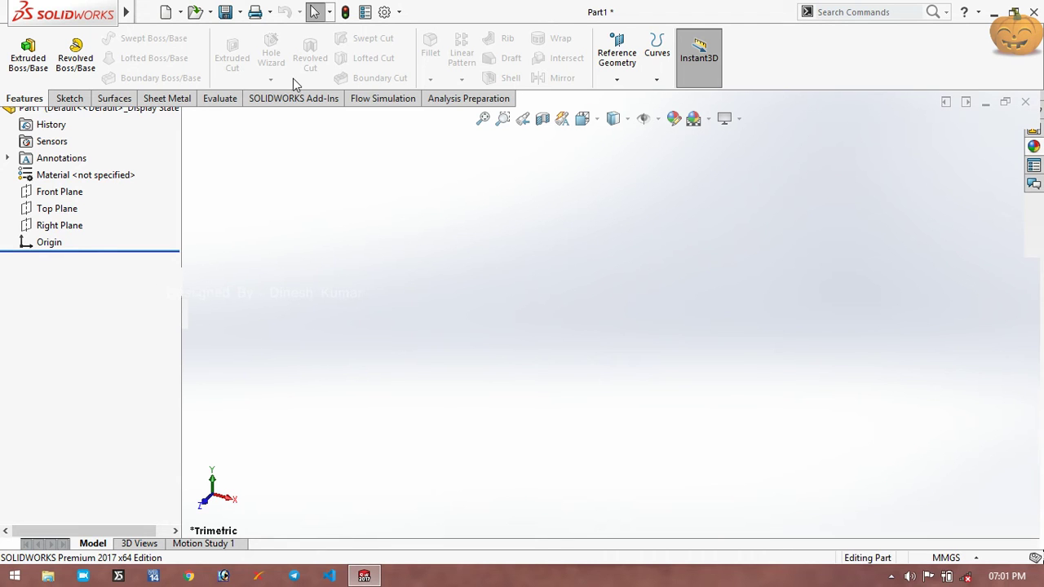
# - Start a sketch on the Front Plane and draw a circle centred on the origin
pyautogui.click(70, 98)
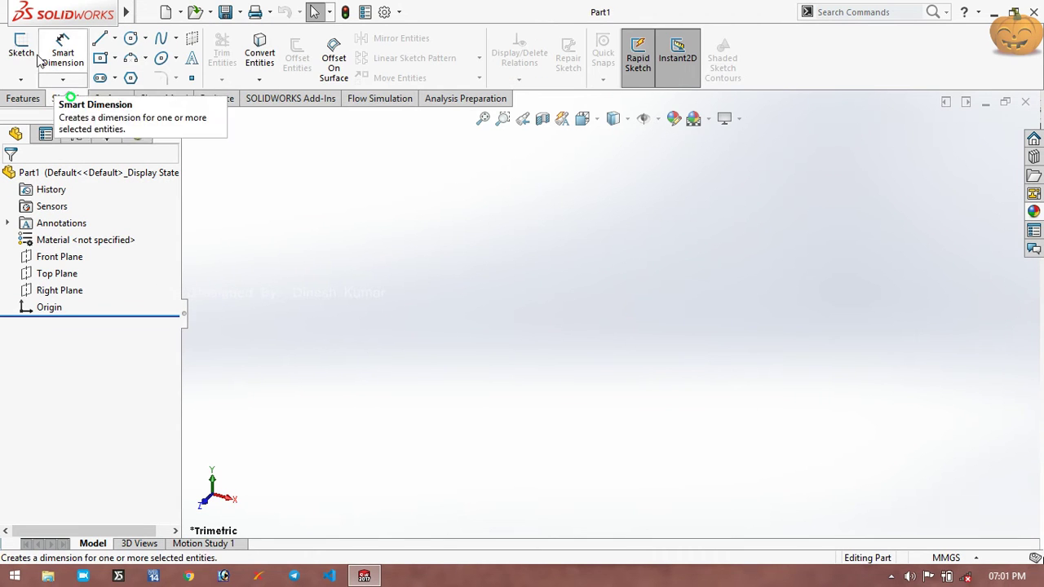
pyautogui.click(22, 51)
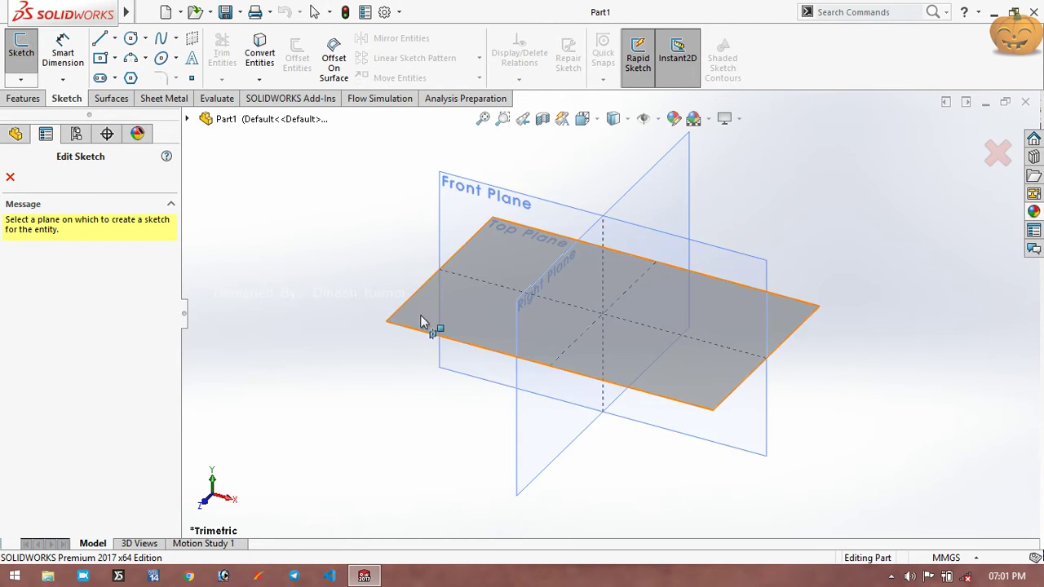
pyautogui.click(459, 193)
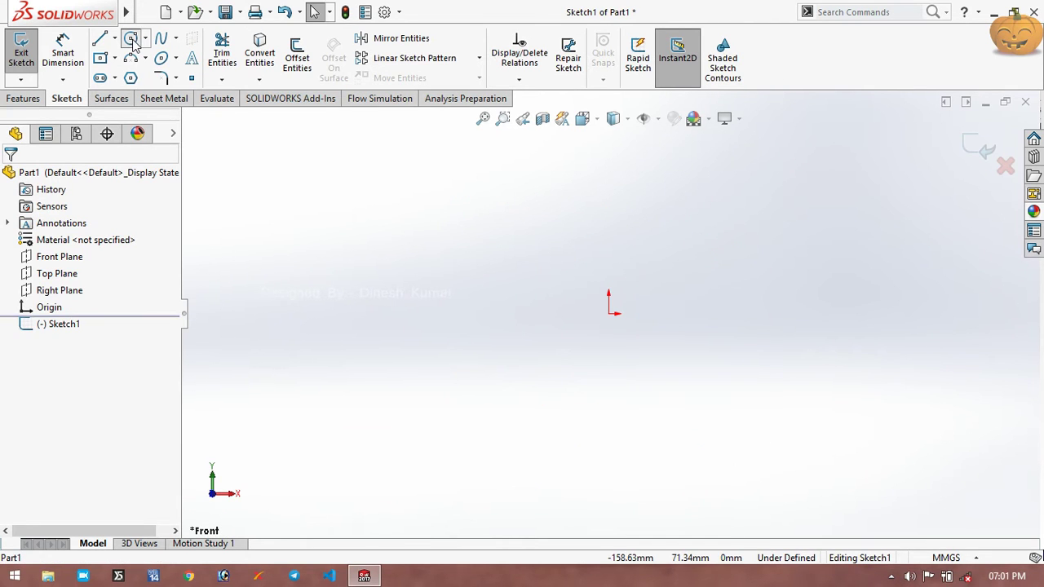
pyautogui.click(132, 40)
pyautogui.click(608, 312)
pyautogui.click(728, 280)
pyautogui.press('Escape')
# - Dimension the circle to 10 mm diameter and exit the sketch
pyautogui.click(64, 61)
pyautogui.click(488, 306)
pyautogui.click(399, 318)
pyautogui.write('1')
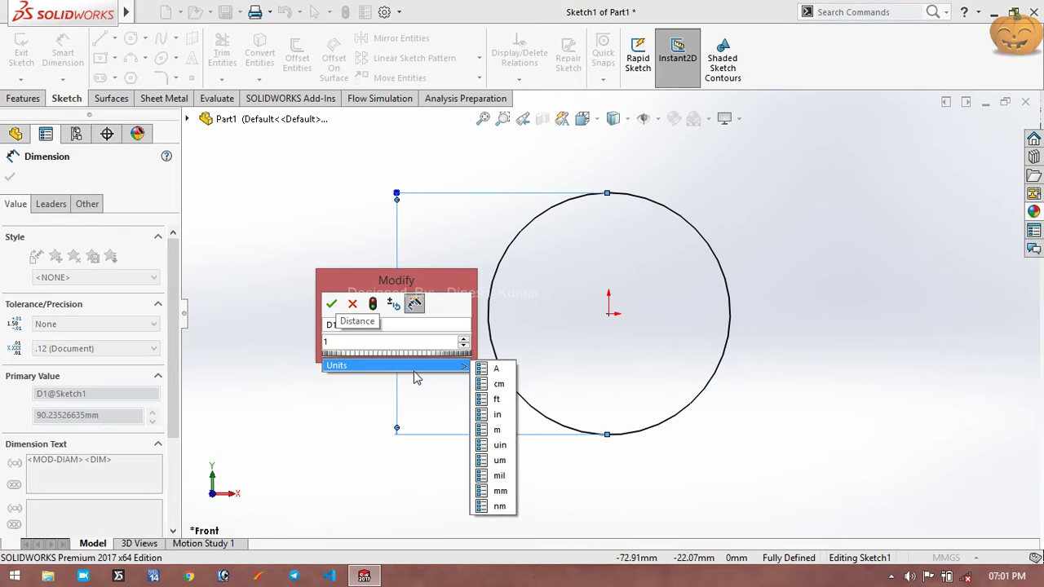
pyautogui.write('0')
pyautogui.press('Return')
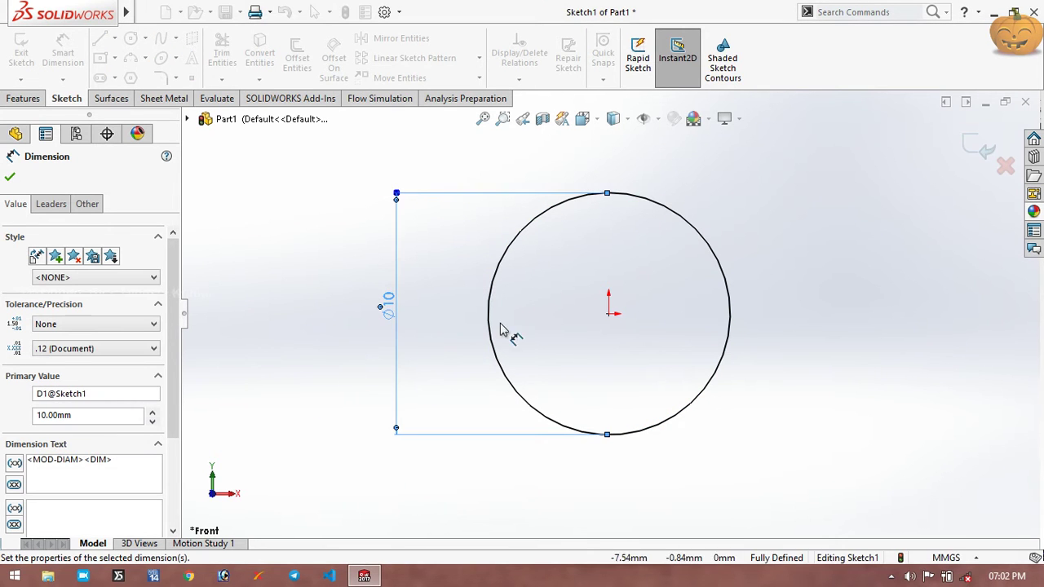
pyautogui.click(978, 147)
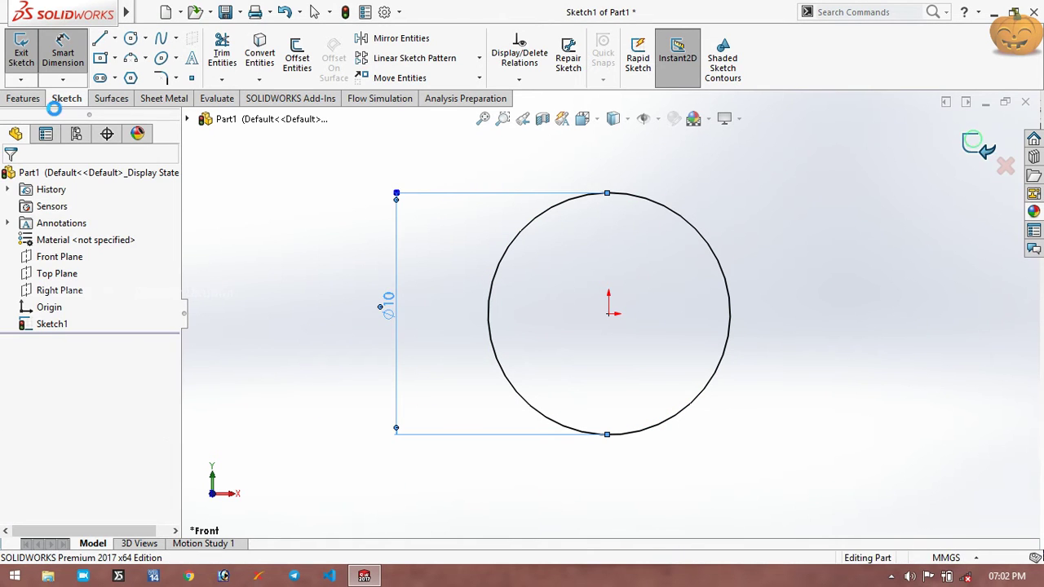
# - Extrude the circle sketch 100 mm into a solid cylinder, zoomed to fit
pyautogui.click(19, 98)
pyautogui.click(28, 50)
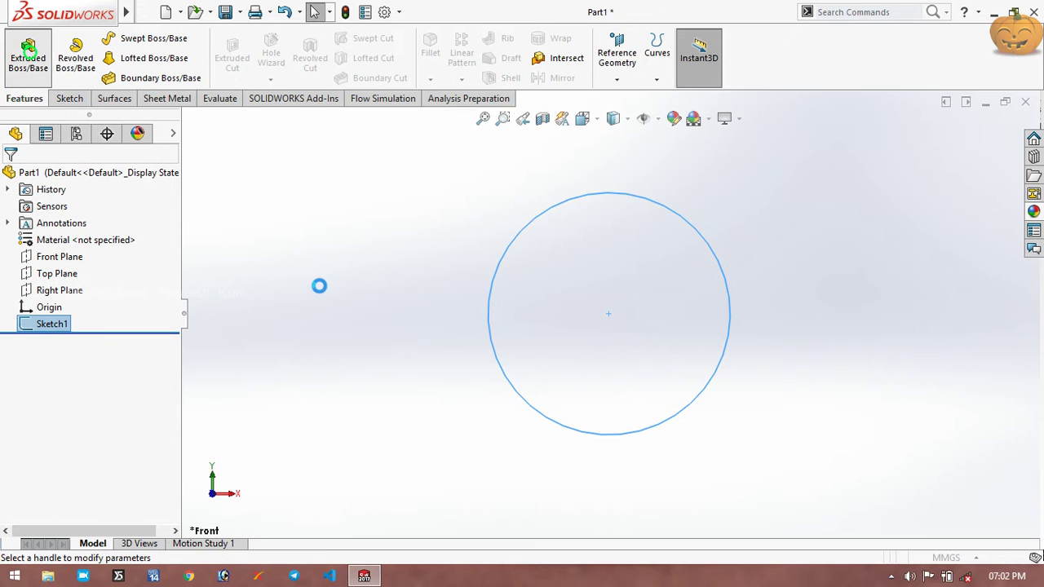
pyautogui.write('100')
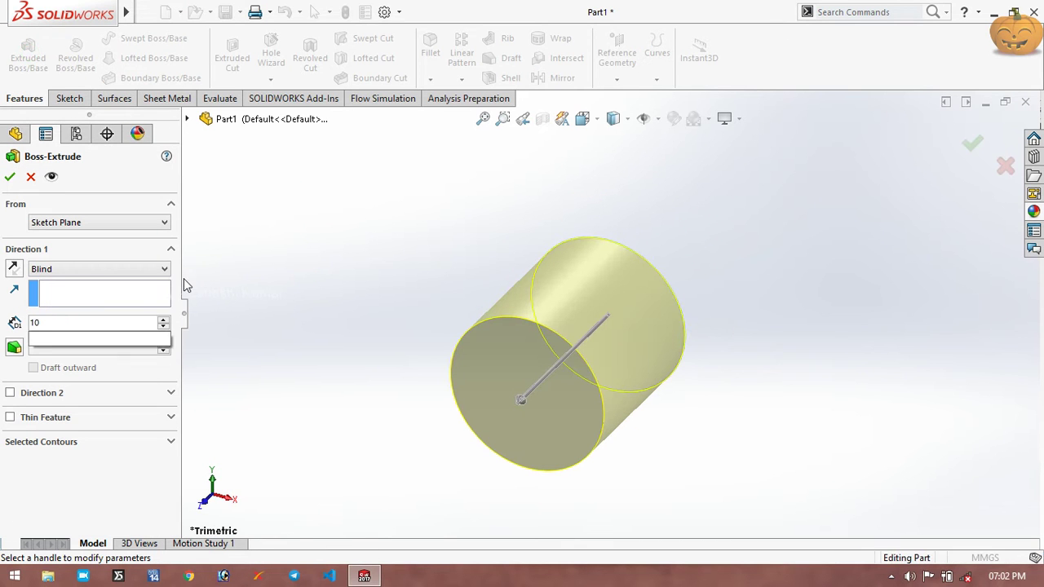
pyautogui.press('Return')
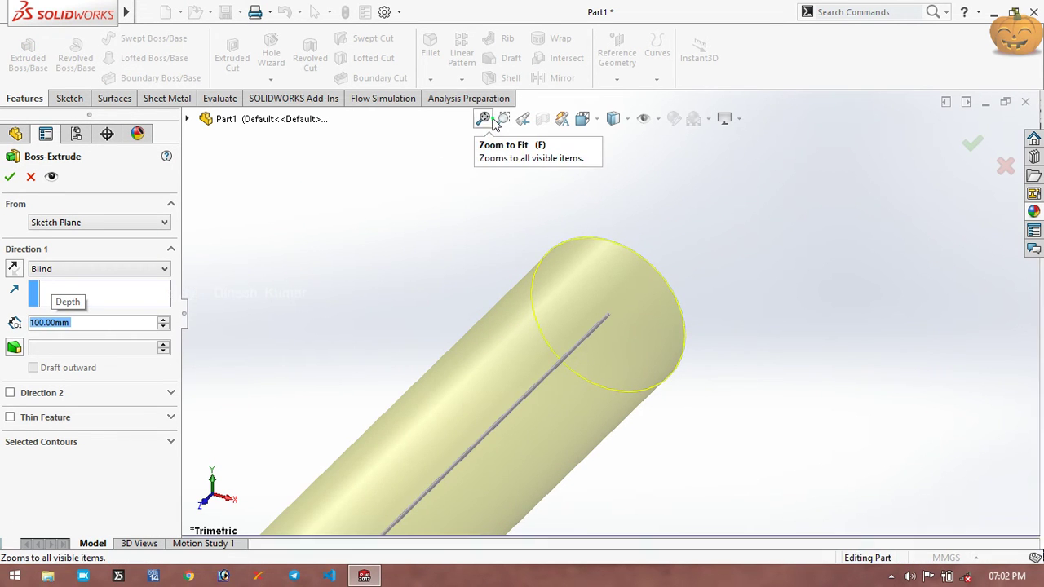
pyautogui.click(484, 119)
pyautogui.click(975, 143)
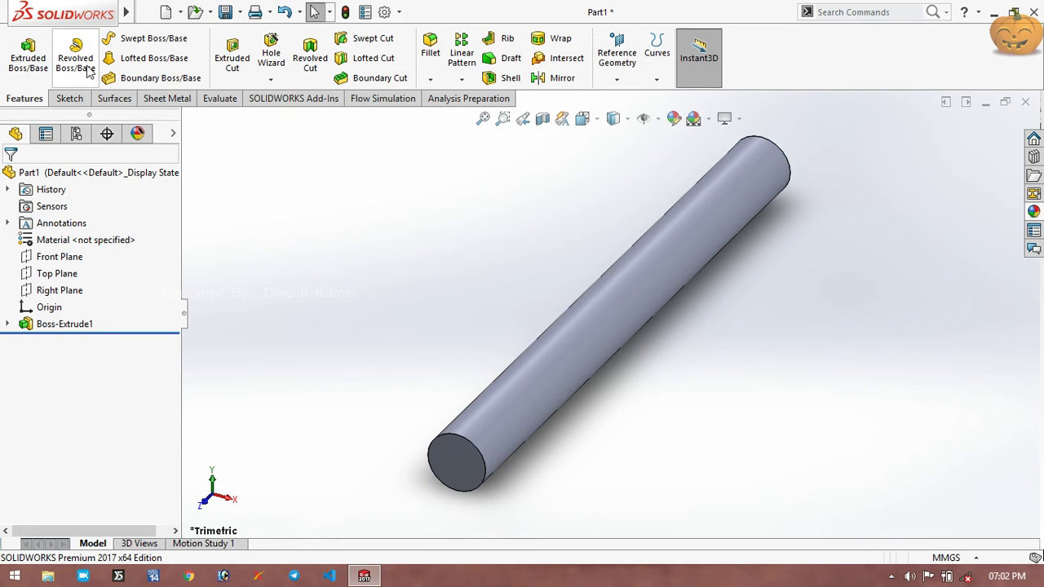
# - Start a helix and sketch its base circle on the cylinder's end face, matching the edge
pyautogui.click(657, 64)
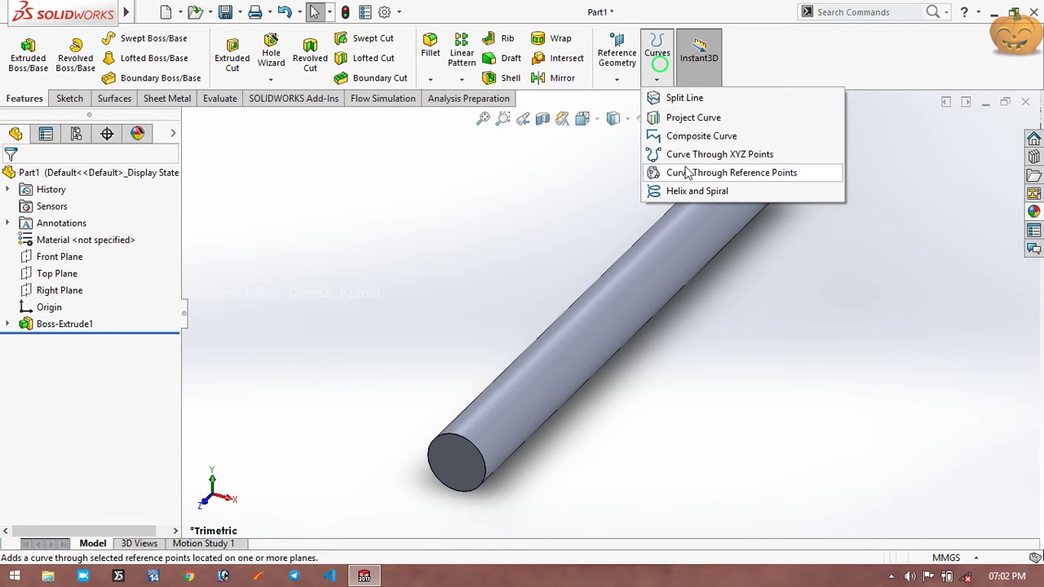
pyautogui.click(694, 190)
pyautogui.click(441, 463)
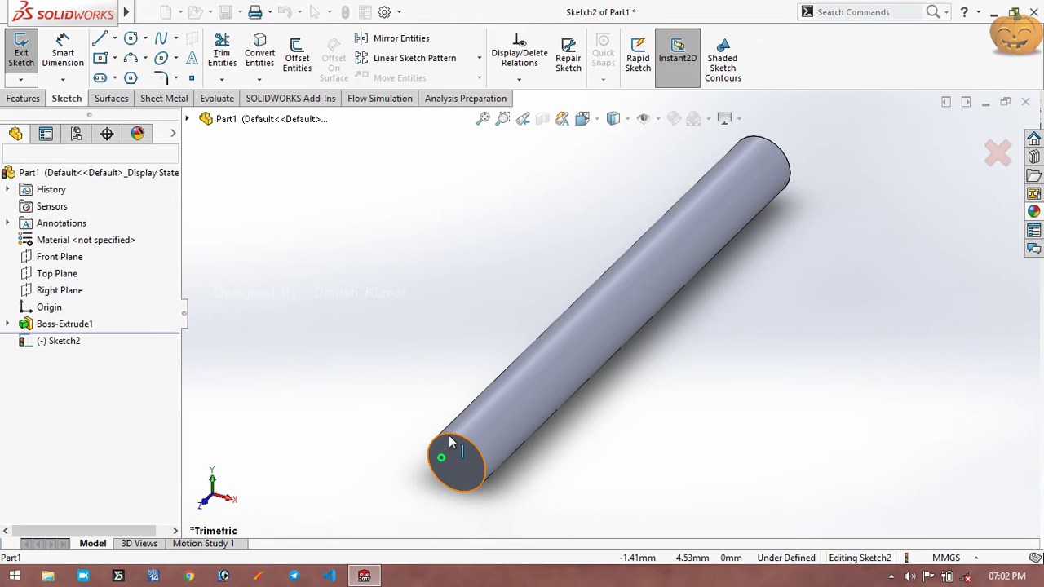
pyautogui.click(130, 39)
pyautogui.click(608, 313)
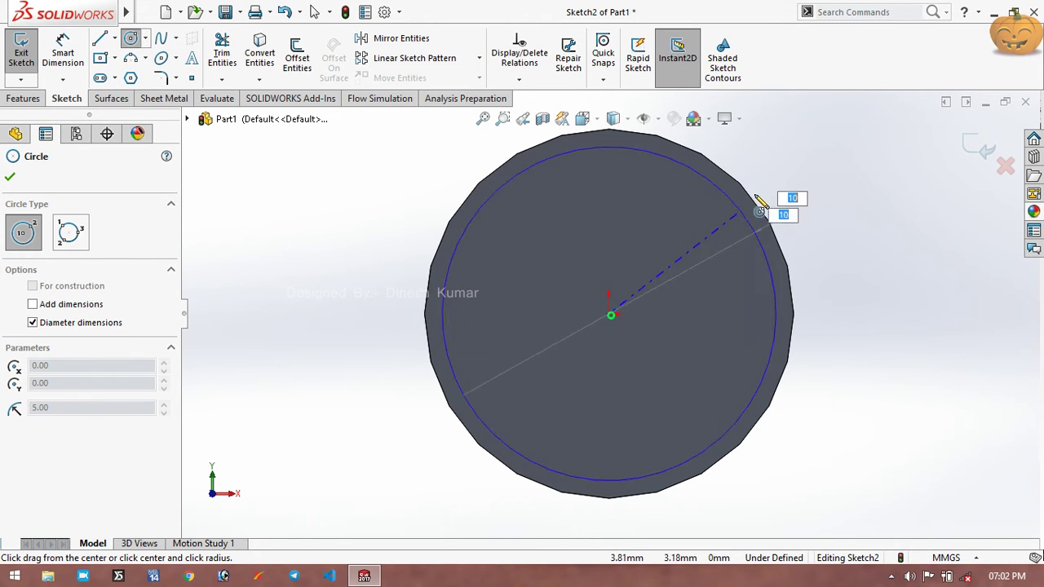
pyautogui.click(759, 201)
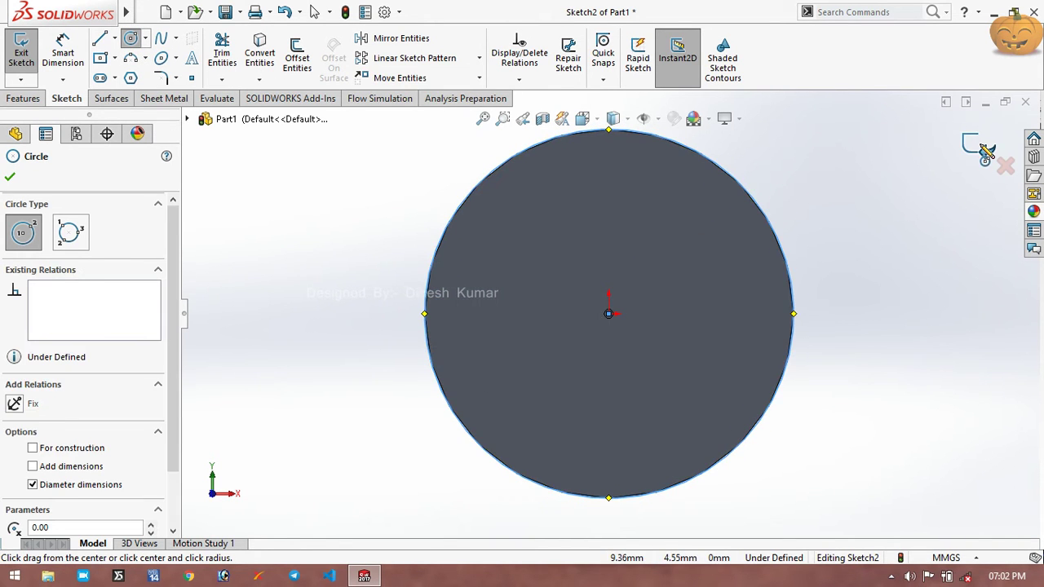
pyautogui.press('Escape')
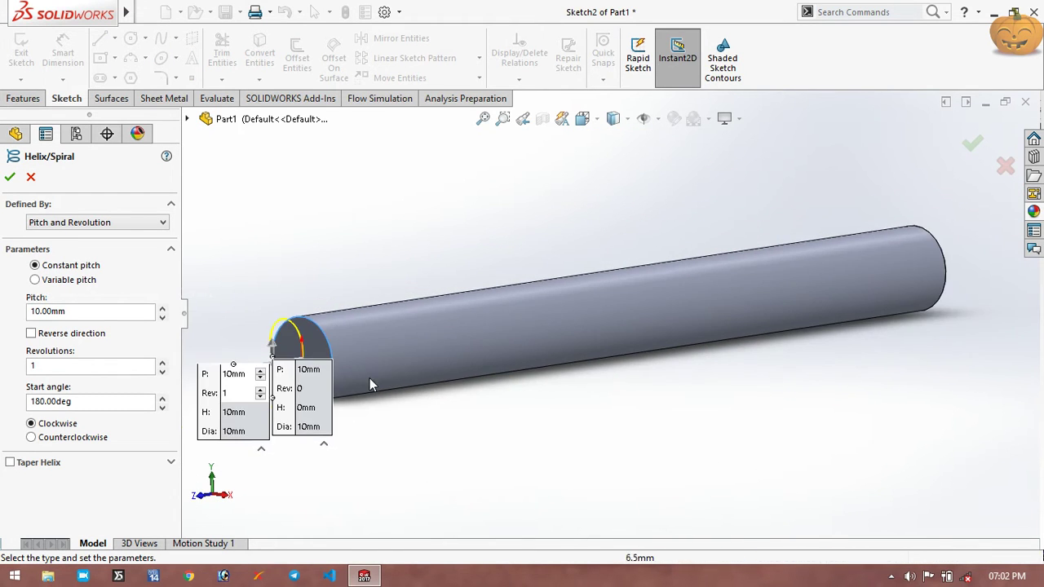
# - Give the helix 40 mm pitch, reversed direction and 1.75 revolutions
pyautogui.click(61, 334)
pyautogui.doubleClick(127, 311)
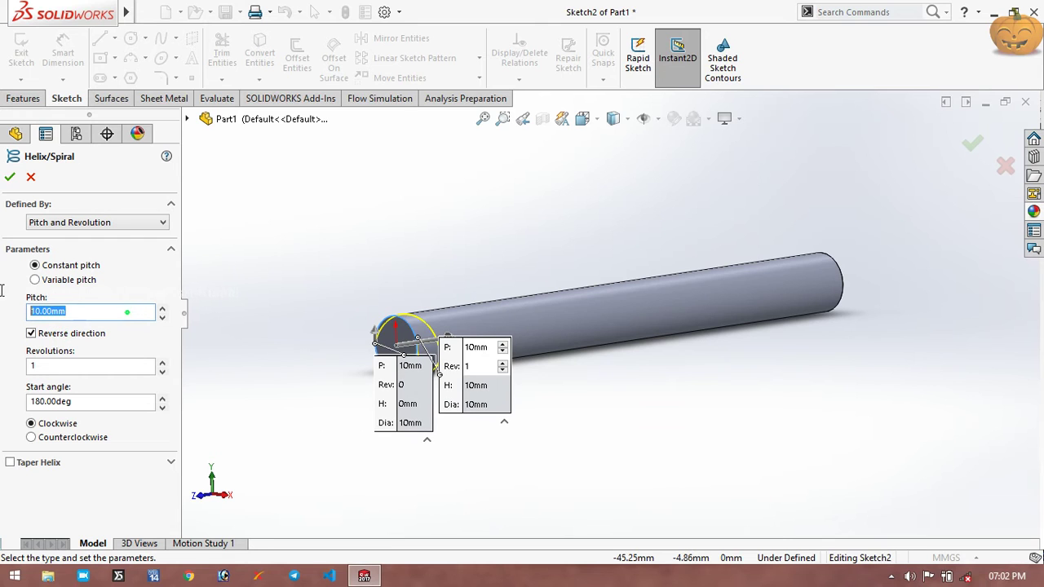
pyautogui.write('40')
pyautogui.press('Return')
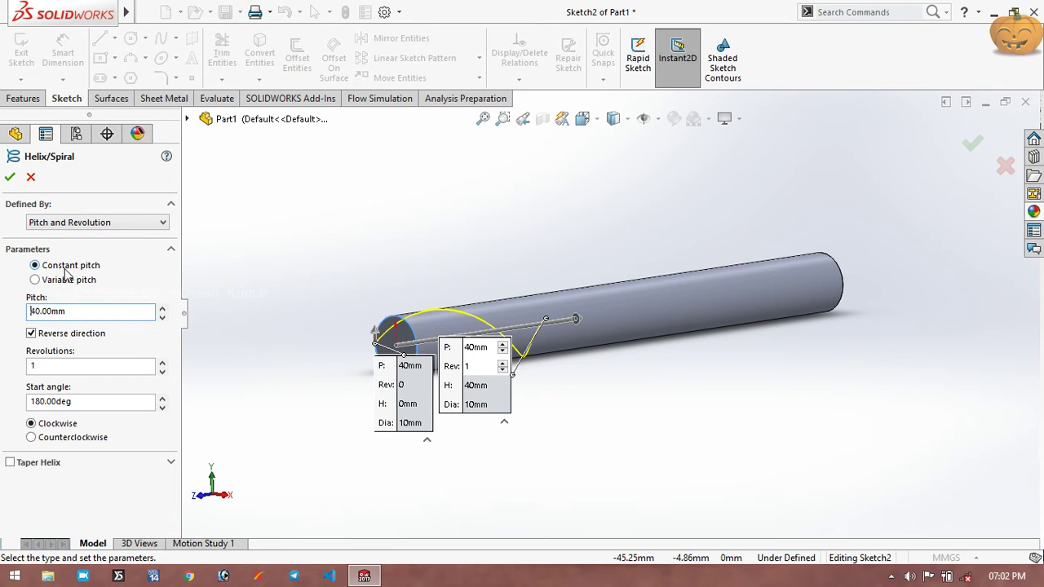
pyautogui.click(163, 364)
pyautogui.write('.75')
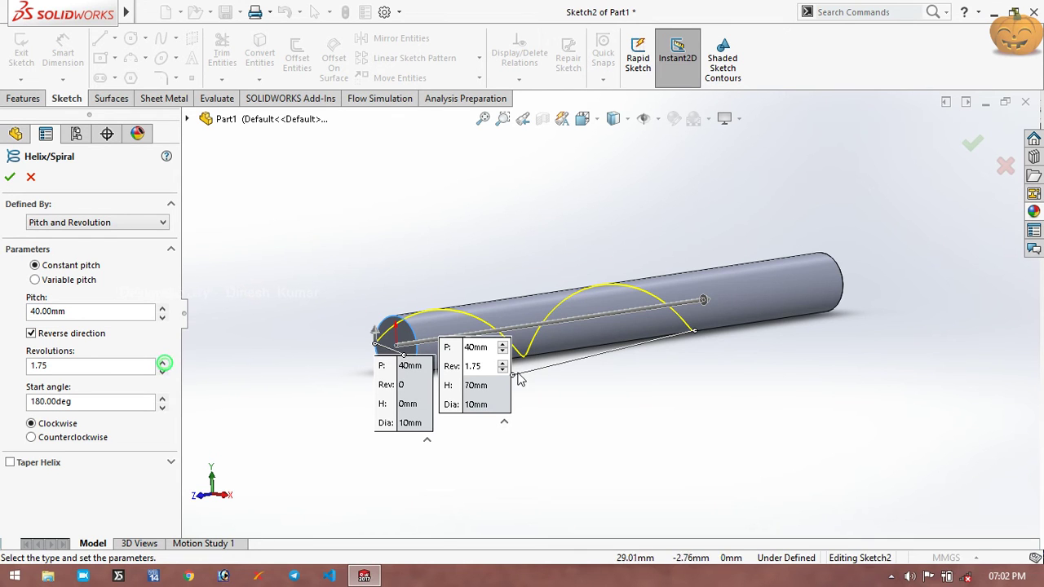
pyautogui.click(970, 142)
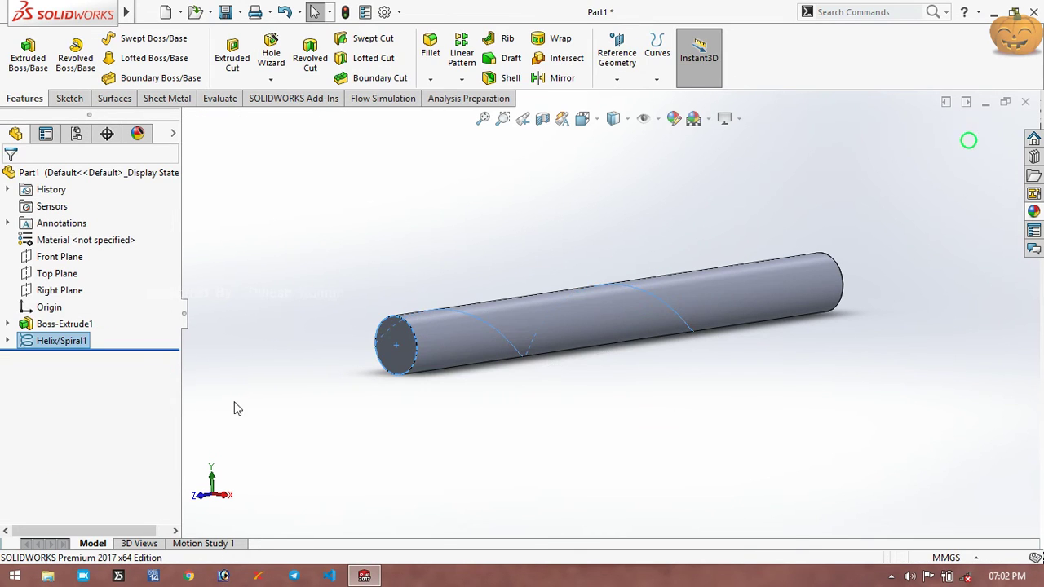
pyautogui.click(282, 335)
pyautogui.moveTo(418, 414)
pyautogui.mouseDown(button='middle')
pyautogui.moveTo(481, 392)
pyautogui.moveTo(345, 449)
pyautogui.moveTo(335, 486)
pyautogui.mouseUp(button='middle')
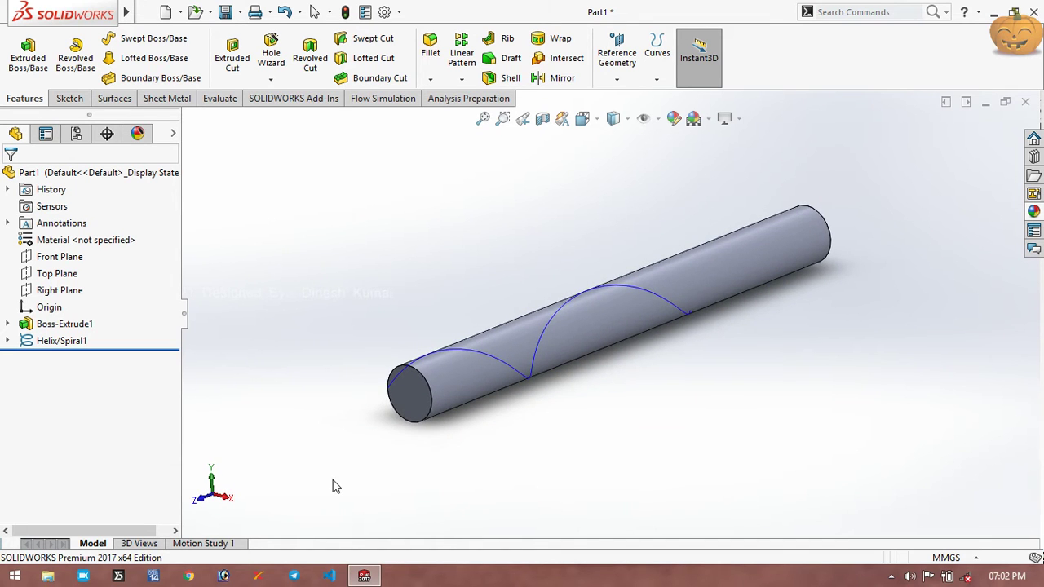
pyautogui.click(70, 99)
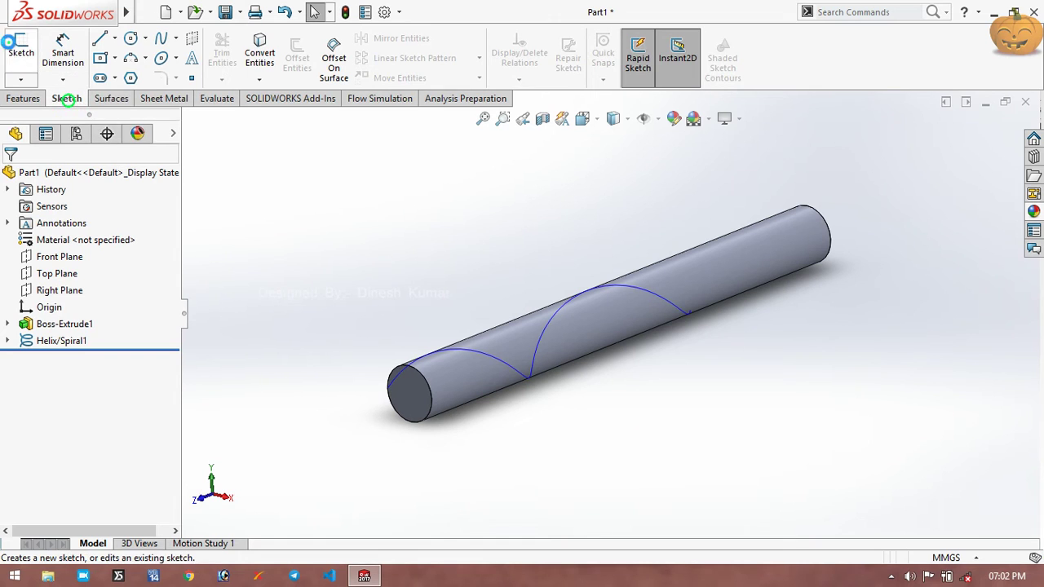
pyautogui.click(21, 51)
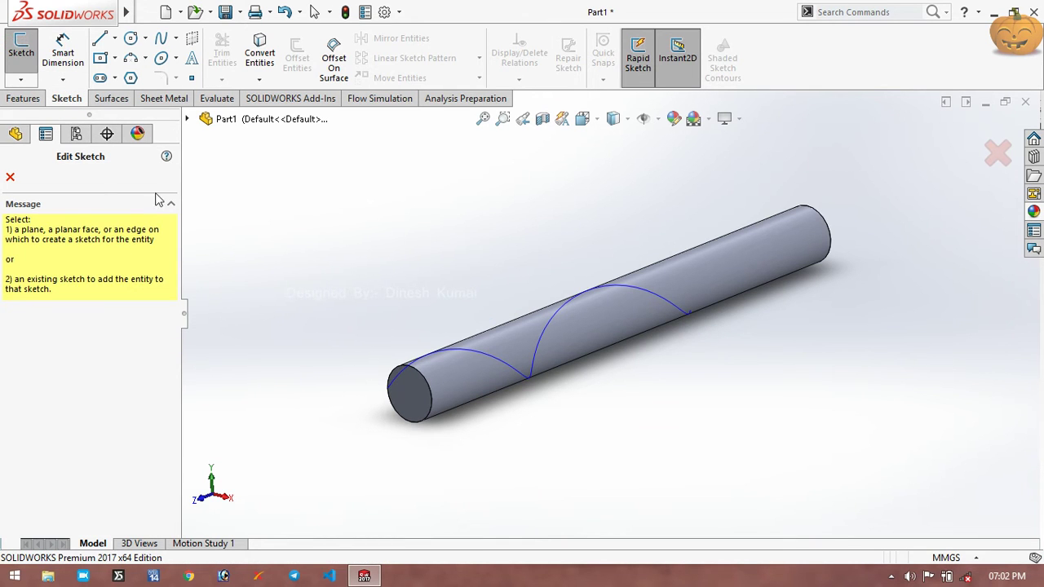
pyautogui.click(187, 119)
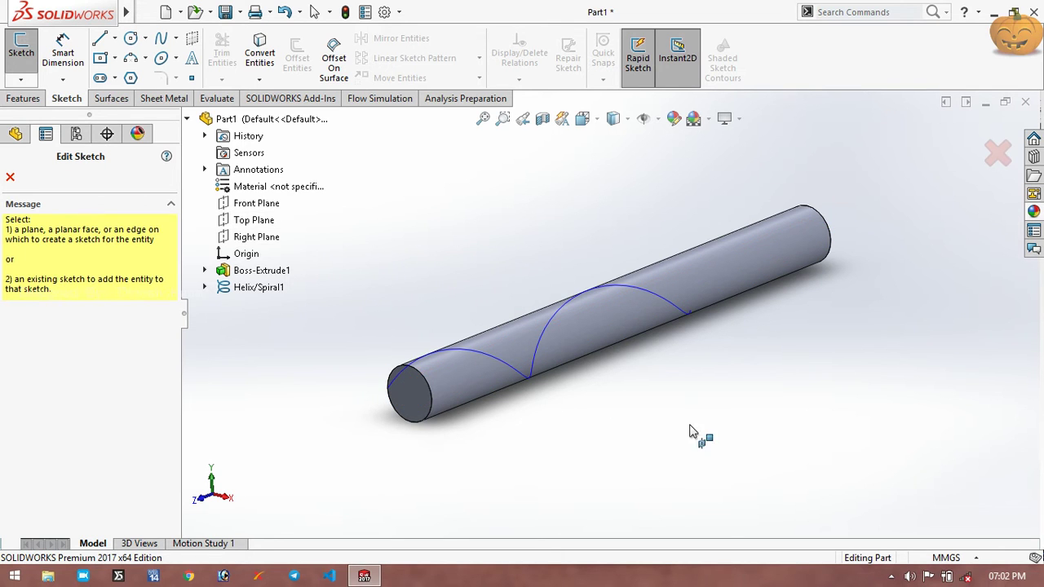
pyautogui.click(996, 154)
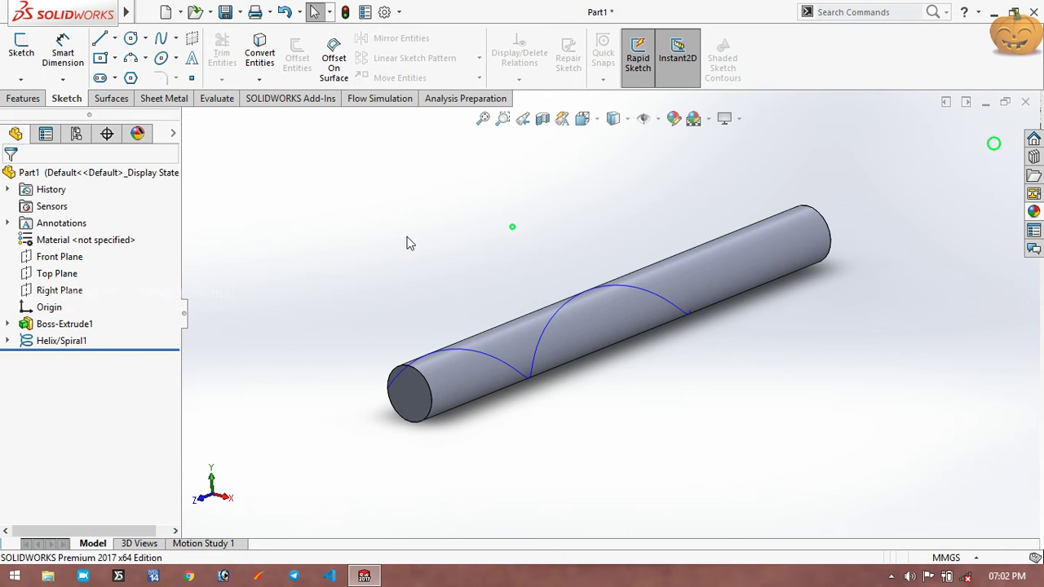
pyautogui.moveTo(674, 391)
pyautogui.mouseDown(button='middle')
pyautogui.moveTo(433, 228)
pyautogui.moveTo(424, 123)
pyautogui.mouseUp(button='middle')
pyautogui.click(18, 80)
# - Start a 3D sketch and convert the helix into it, viewed from the top
pyautogui.click(37, 112)
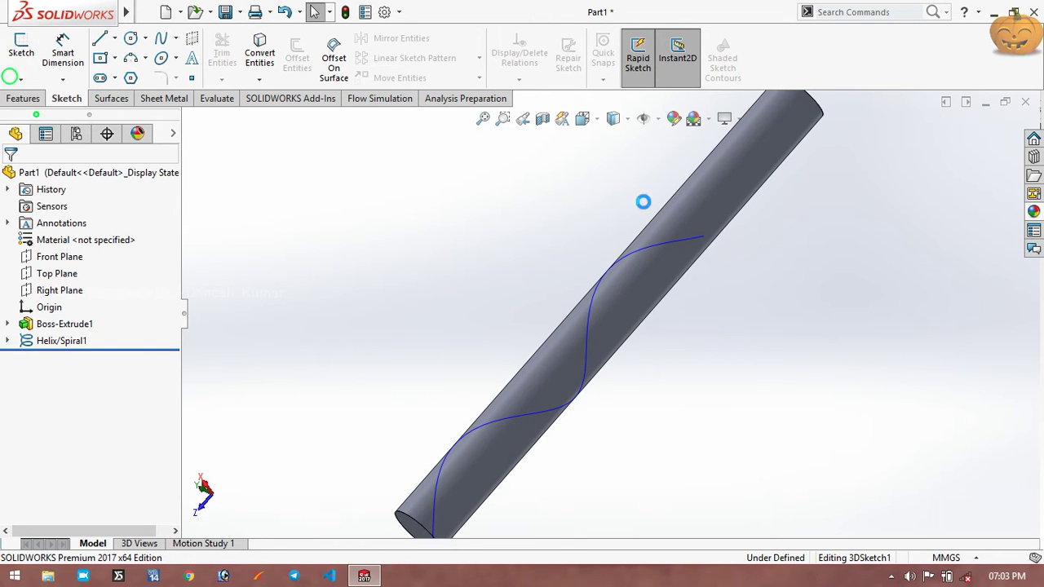
pyautogui.click(670, 247)
pyautogui.click(41, 275)
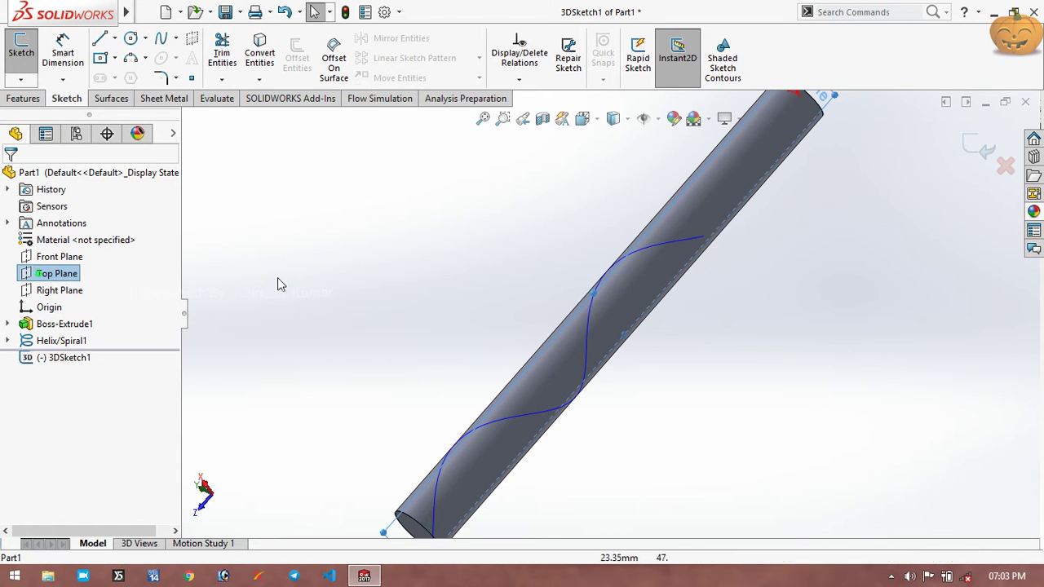
pyautogui.hotkey('ctrl', '8')
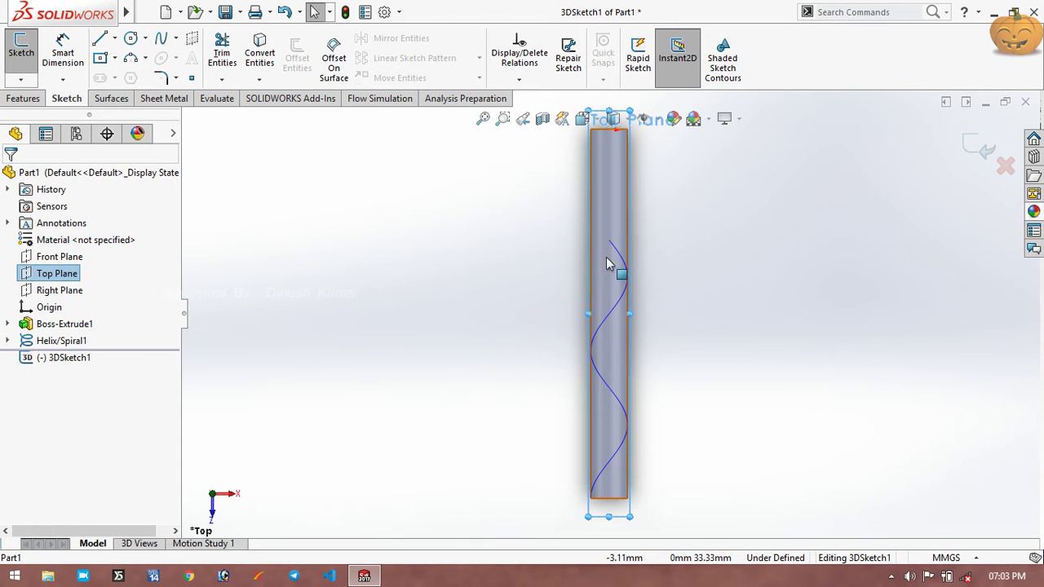
pyautogui.click(621, 263)
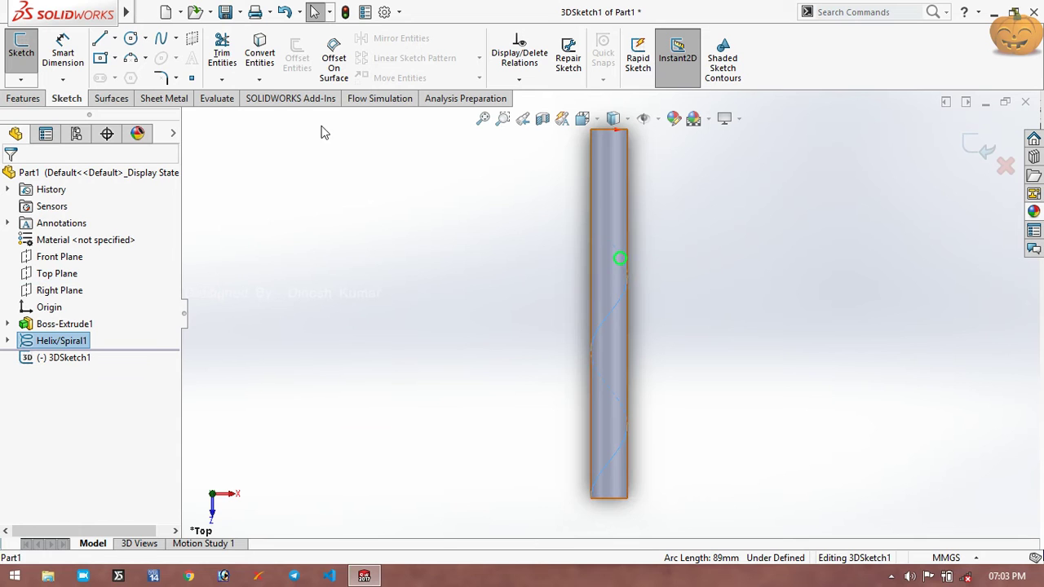
pyautogui.click(483, 291)
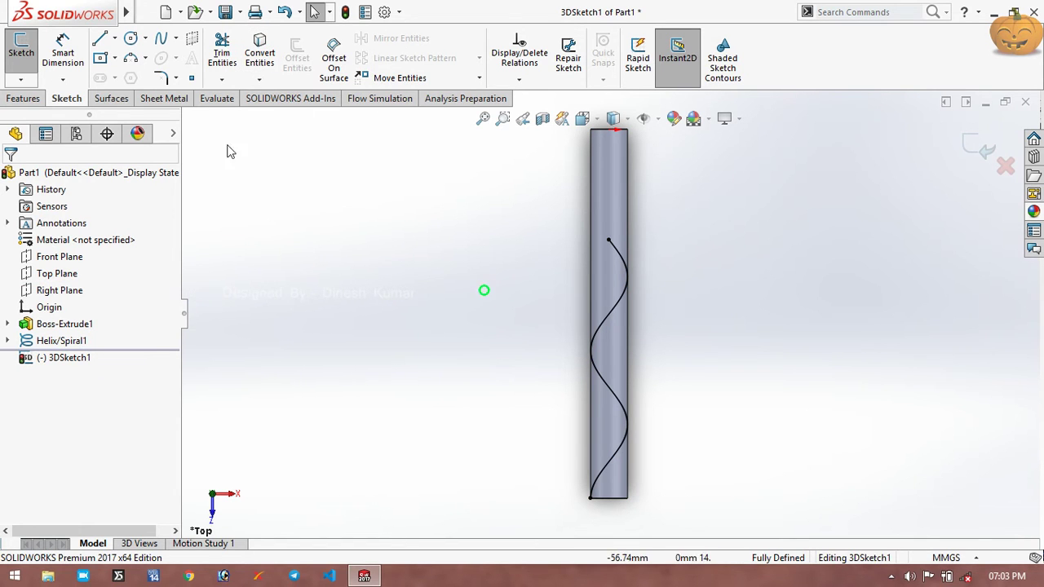
# - Draw a three-point arc leading outward from the helix's top end
pyautogui.click(131, 58)
pyautogui.click(608, 241)
pyautogui.click(552, 218)
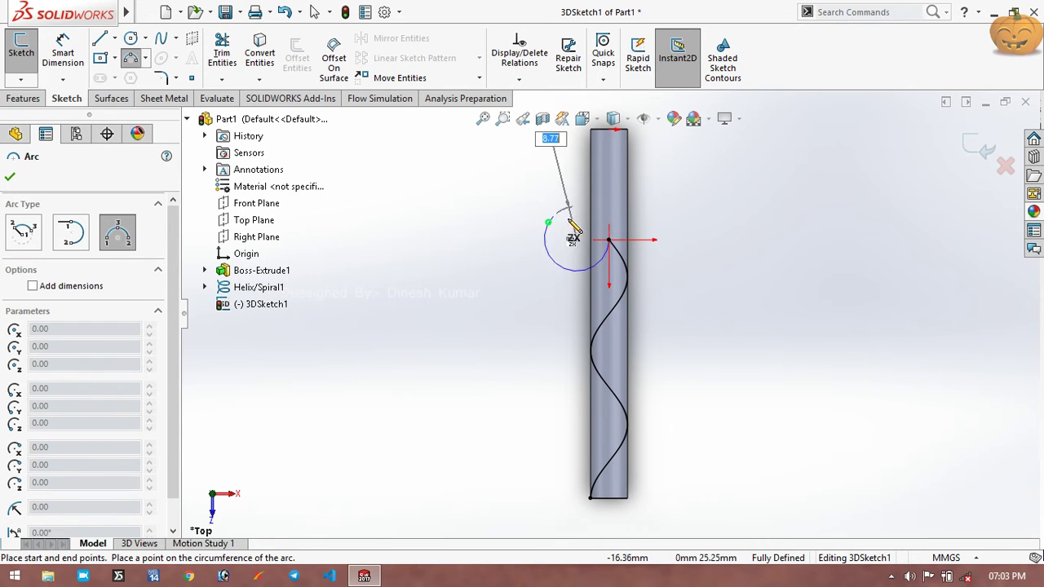
pyautogui.click(584, 228)
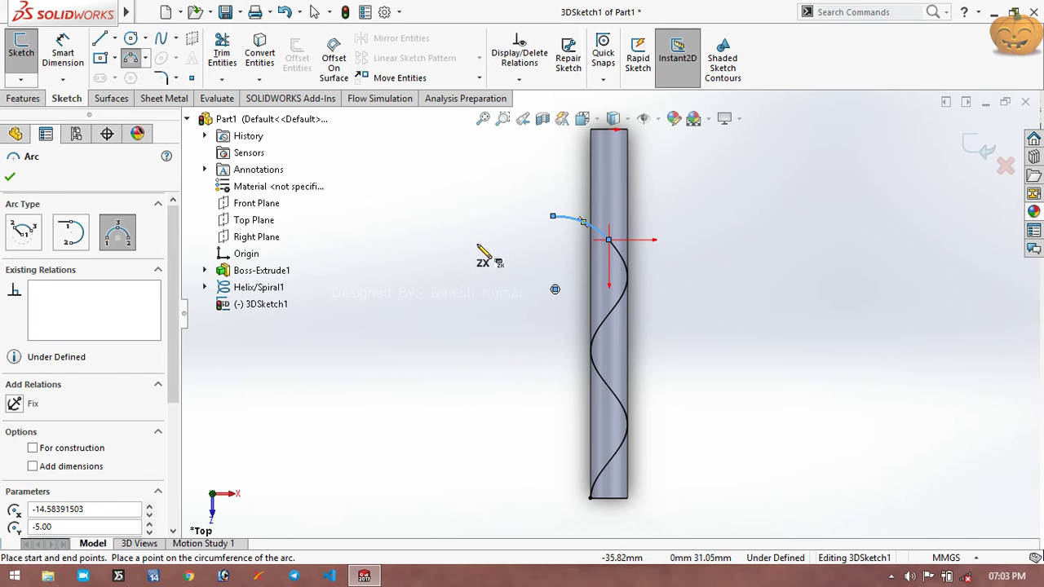
pyautogui.press('Escape')
# - Make the arc tangent to the helix and close the 3D sketch
pyautogui.click(584, 228)
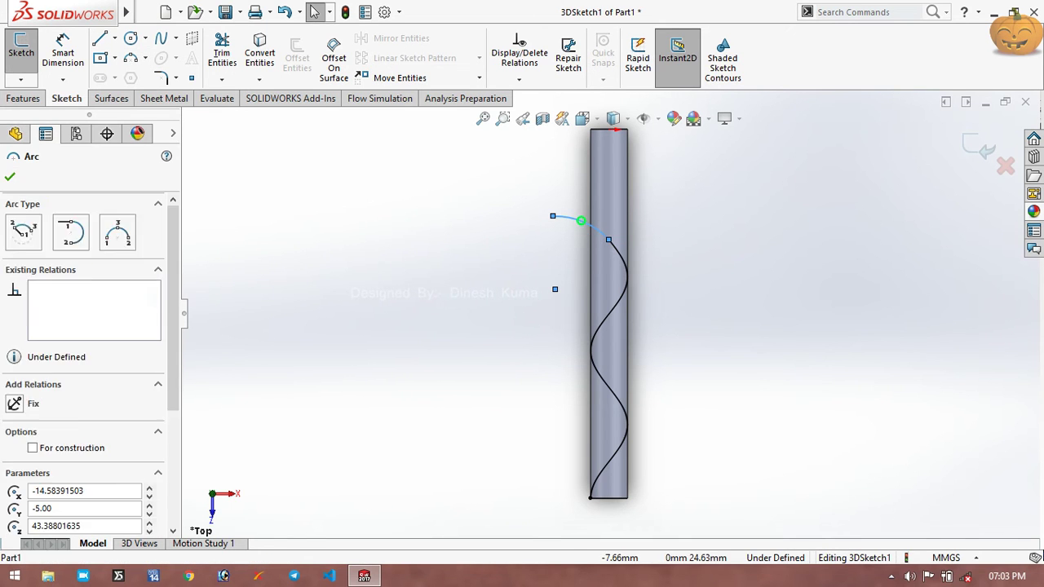
pyautogui.click(622, 262)
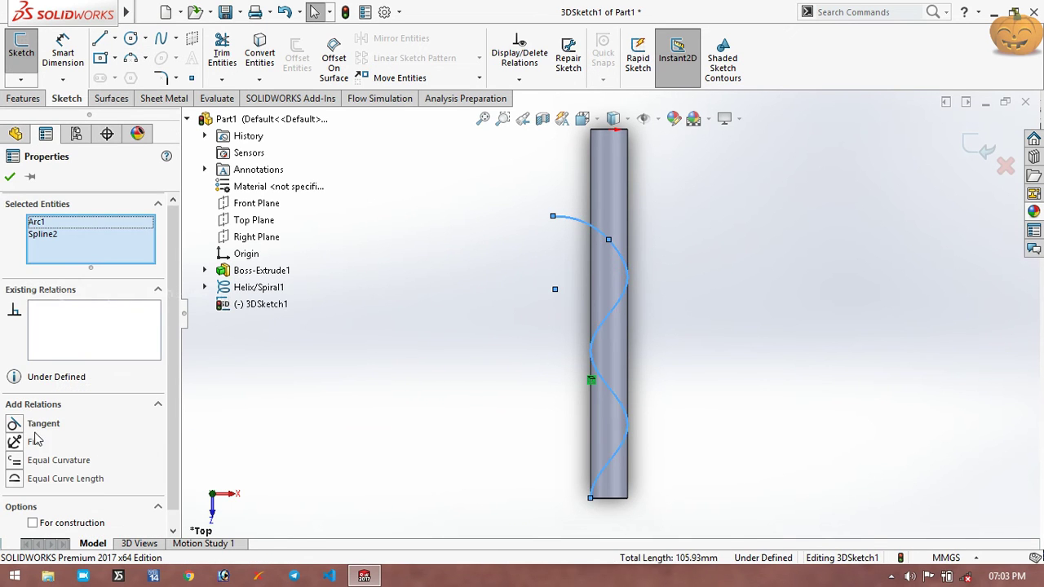
pyautogui.click(14, 425)
pyautogui.click(335, 358)
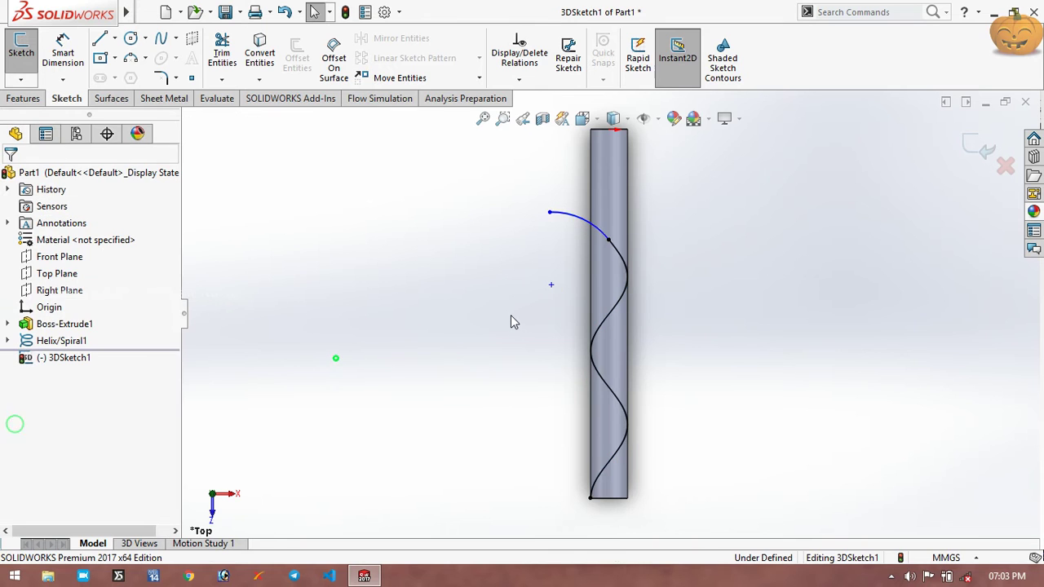
pyautogui.click(977, 146)
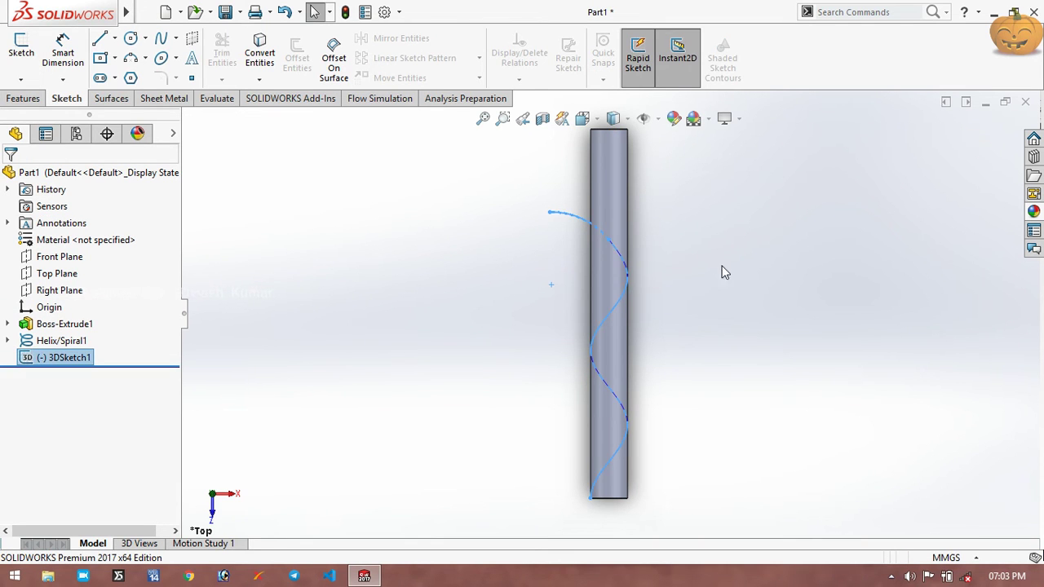
# - In isometric view, sketch a circle on the cylinder's end face, centred on its edge
pyautogui.click(707, 291)
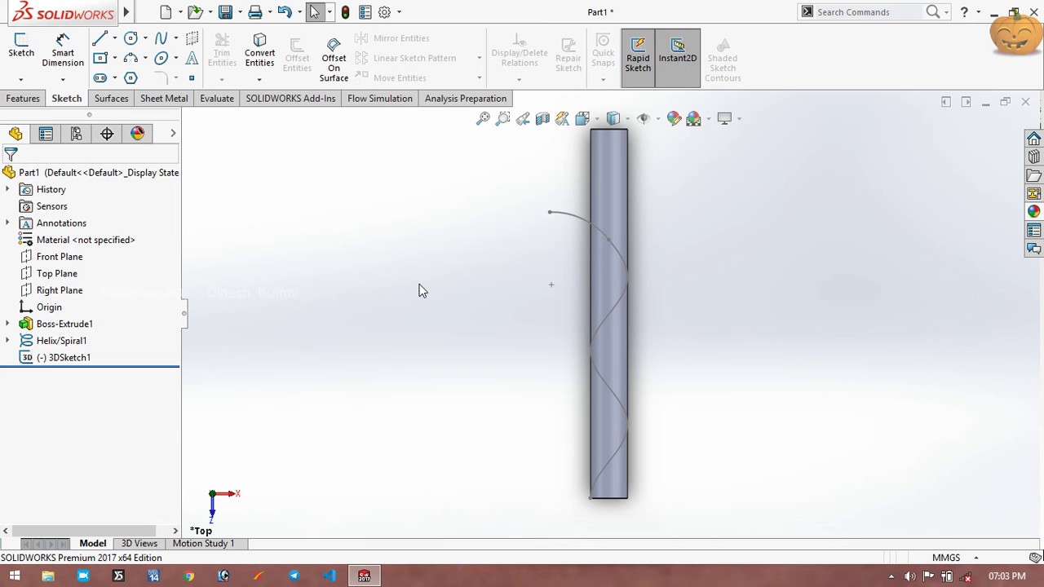
pyautogui.click(23, 98)
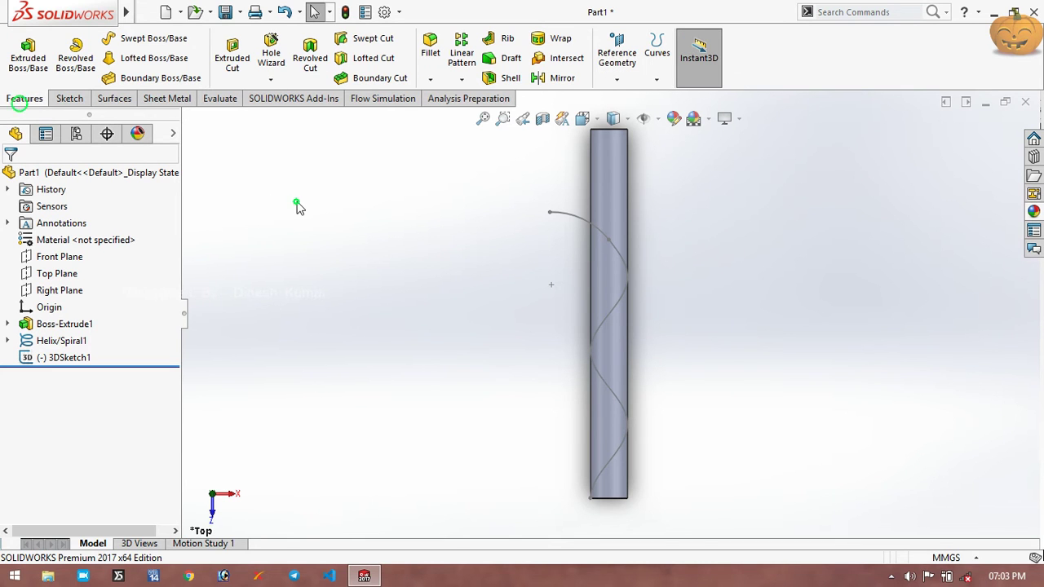
pyautogui.hotkey('ctrl', '7')
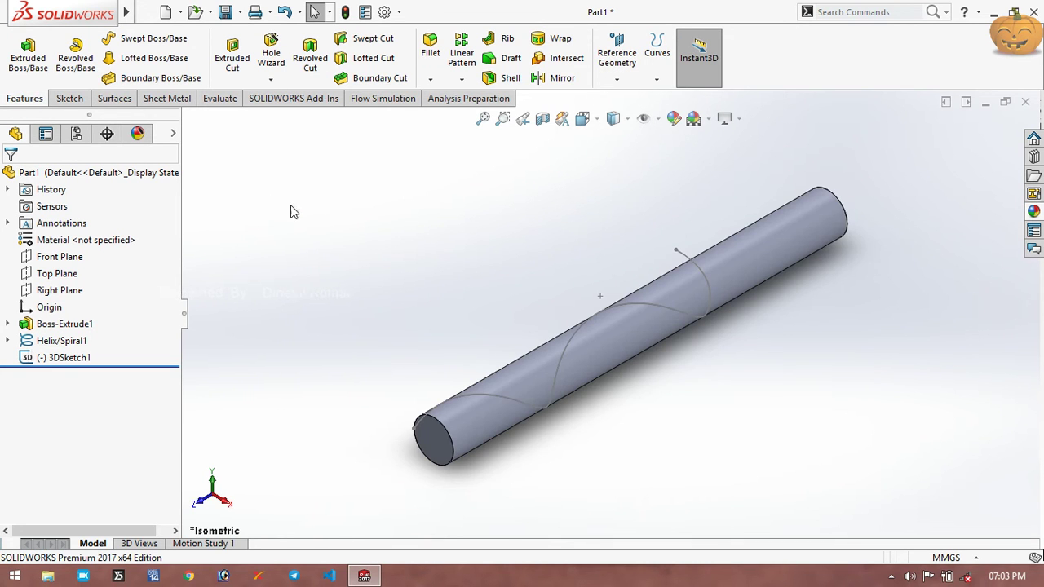
pyautogui.click(70, 99)
pyautogui.click(21, 51)
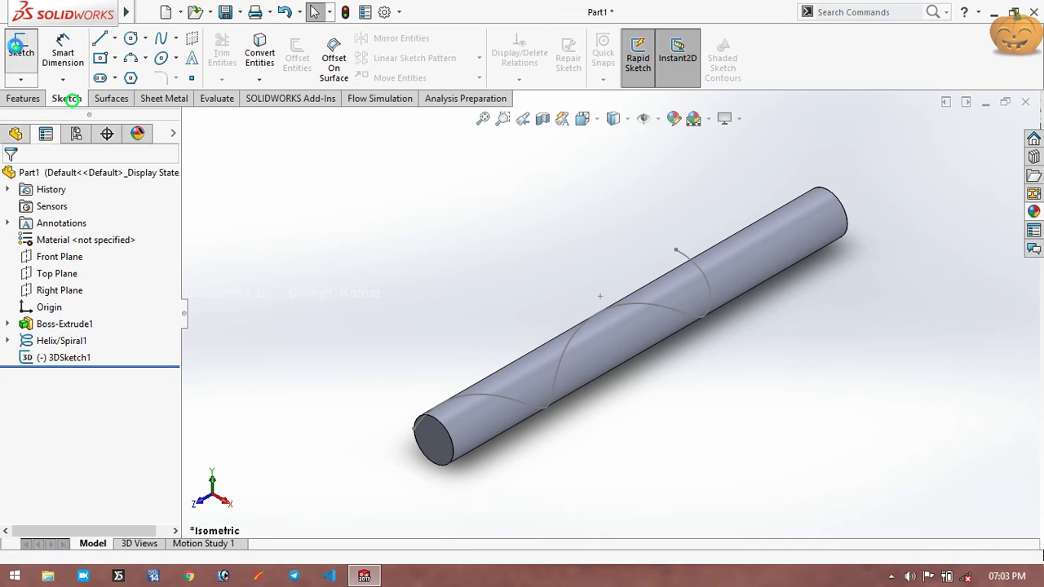
pyautogui.click(443, 450)
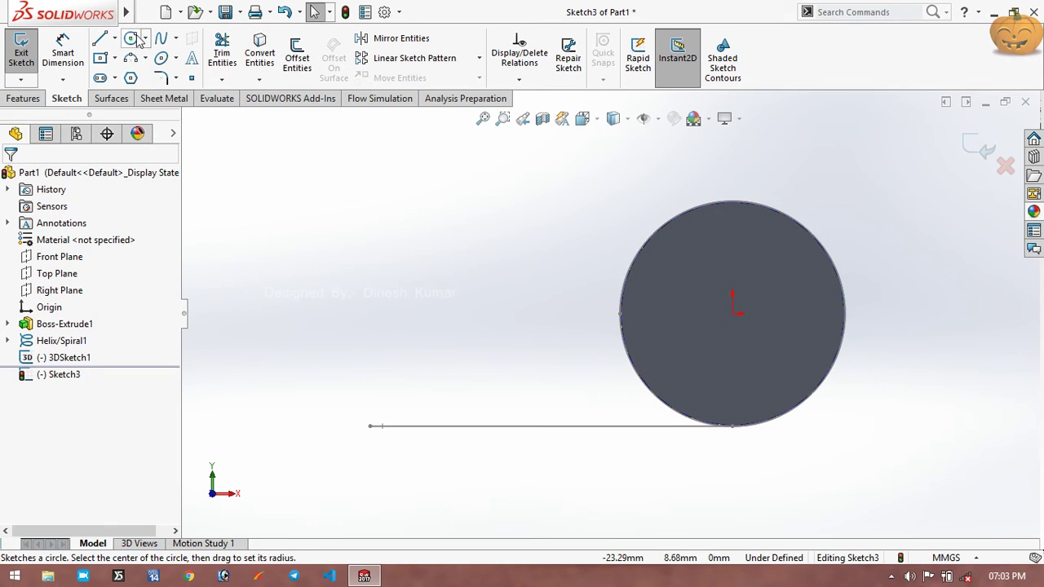
pyautogui.click(130, 38)
pyautogui.click(619, 314)
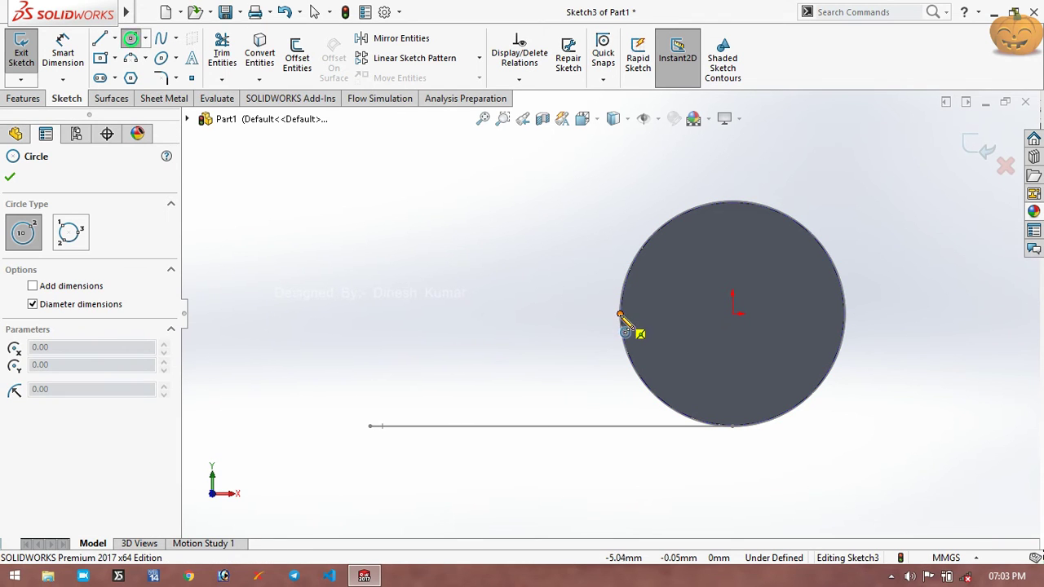
pyautogui.click(678, 299)
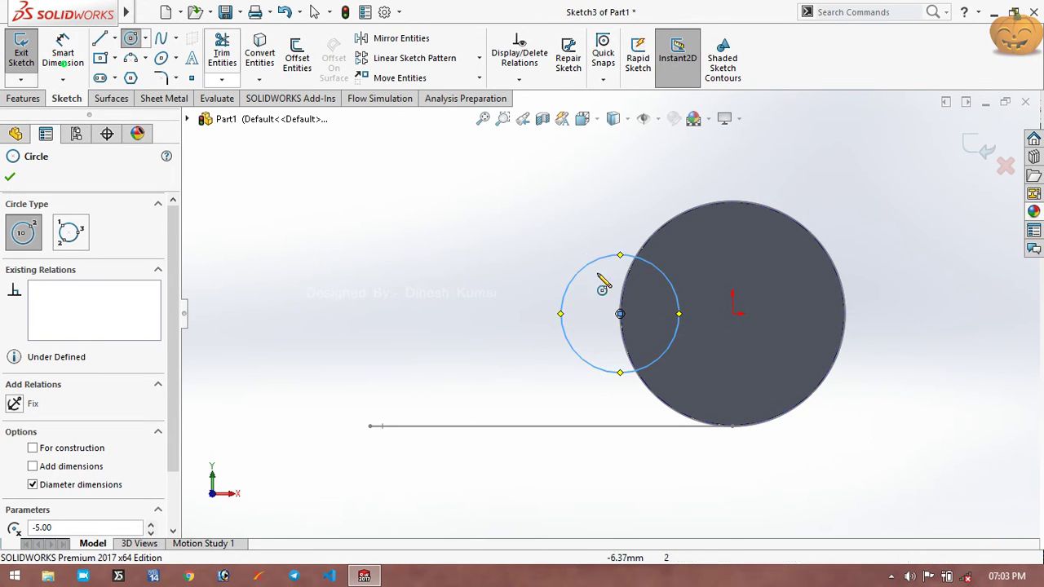
# - Dimension the small circle to 6.5 mm diameter
pyautogui.click(62, 53)
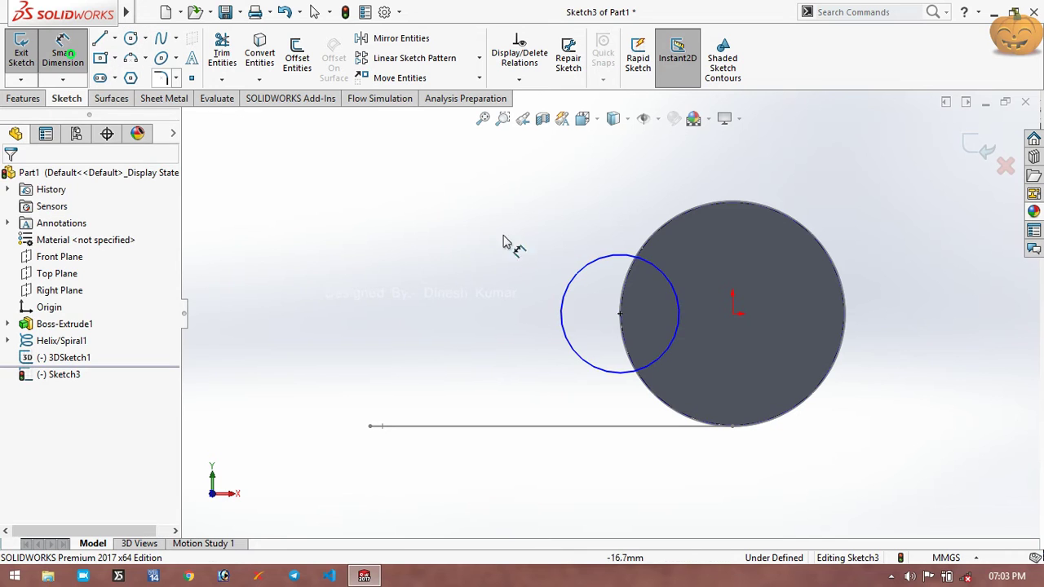
pyautogui.click(562, 318)
pyautogui.click(413, 320)
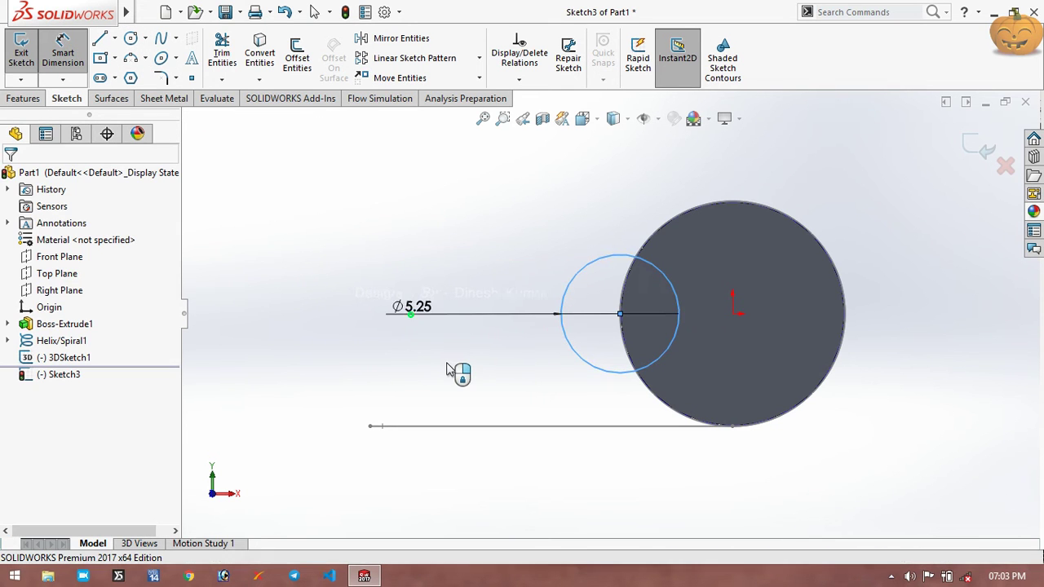
pyautogui.write('6')
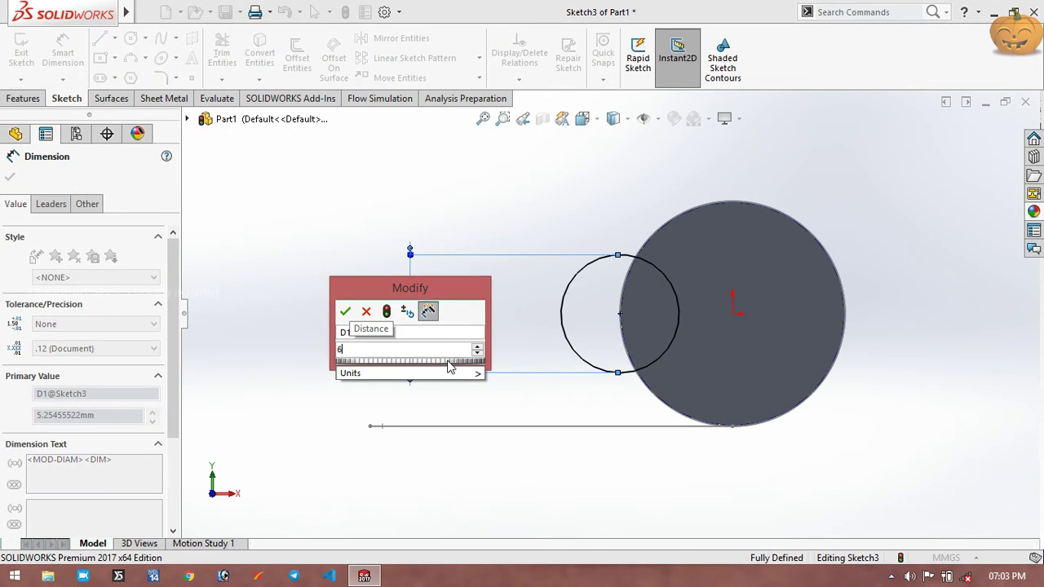
pyautogui.press('Return')
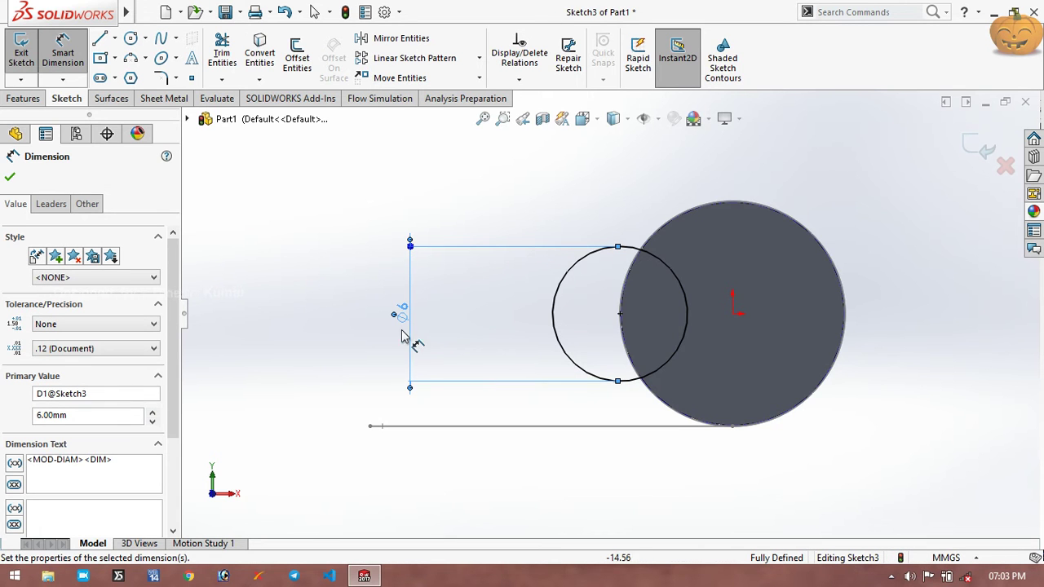
pyautogui.doubleClick(408, 315)
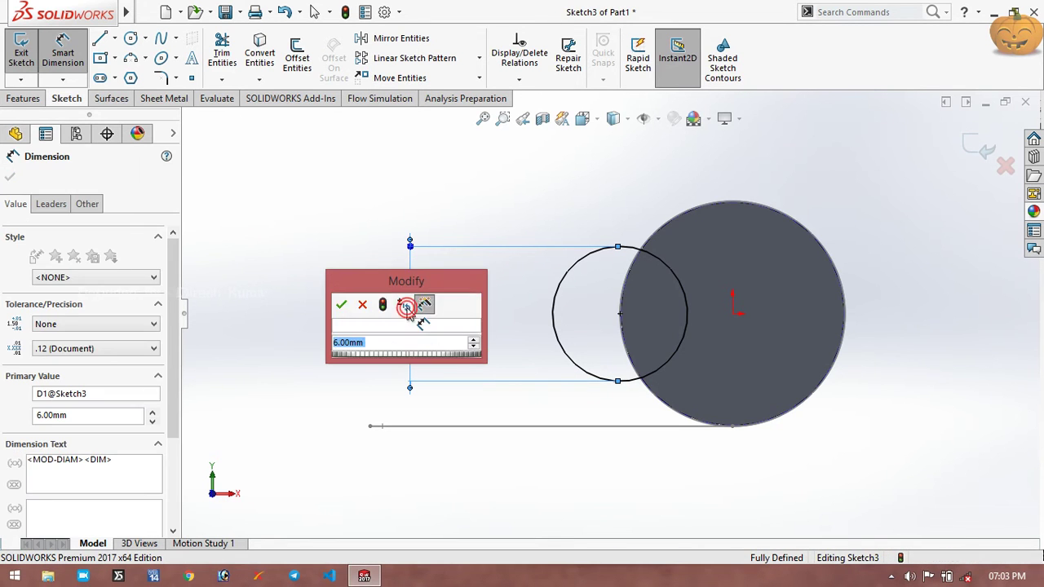
pyautogui.write('6.5')
pyautogui.press('Return')
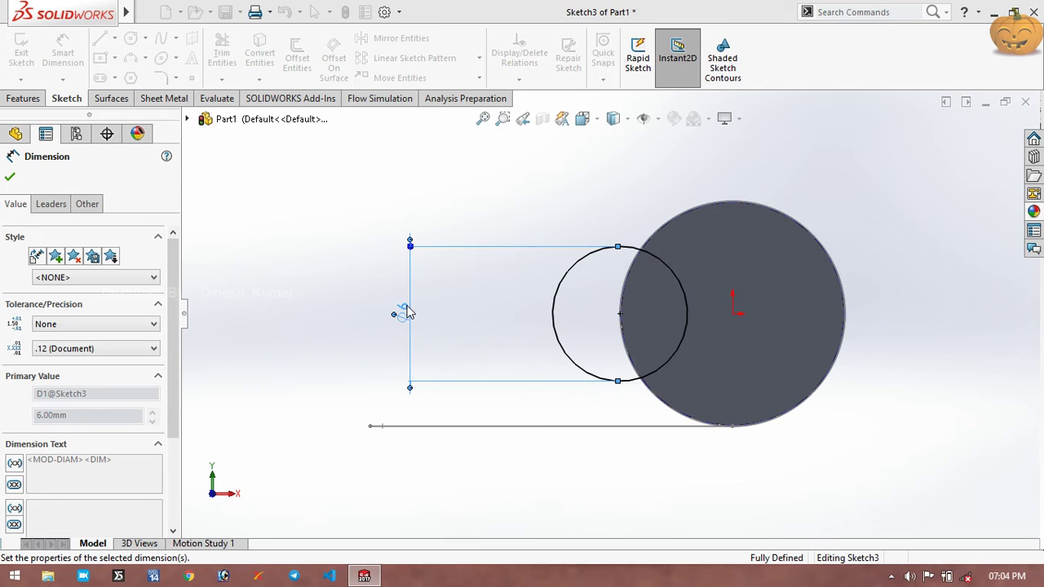
pyautogui.click(982, 149)
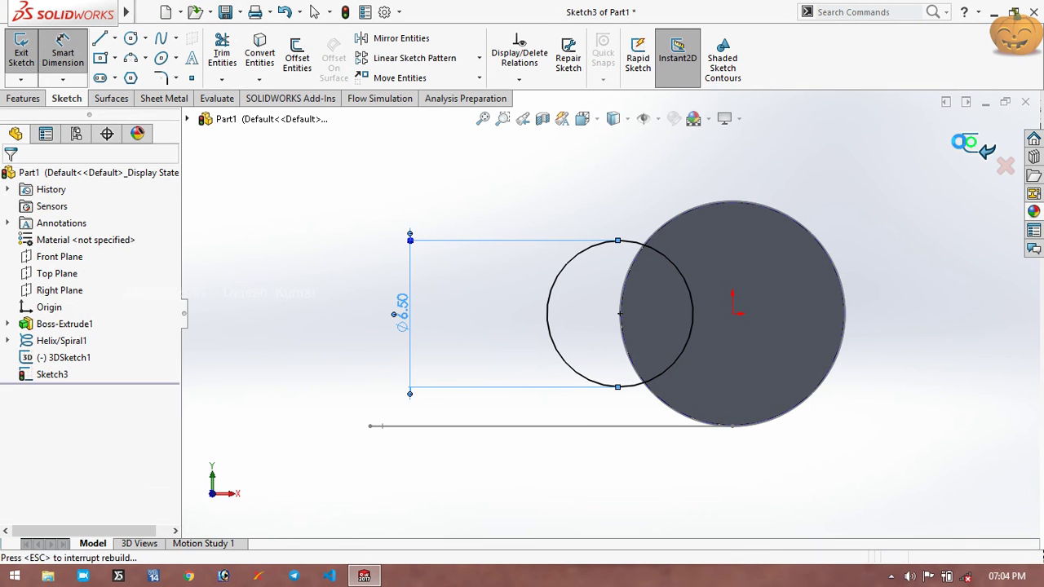
# - Exit the circle sketch, then try a Swept Boss/Base along the helix and cancel it
pyautogui.click(969, 147)
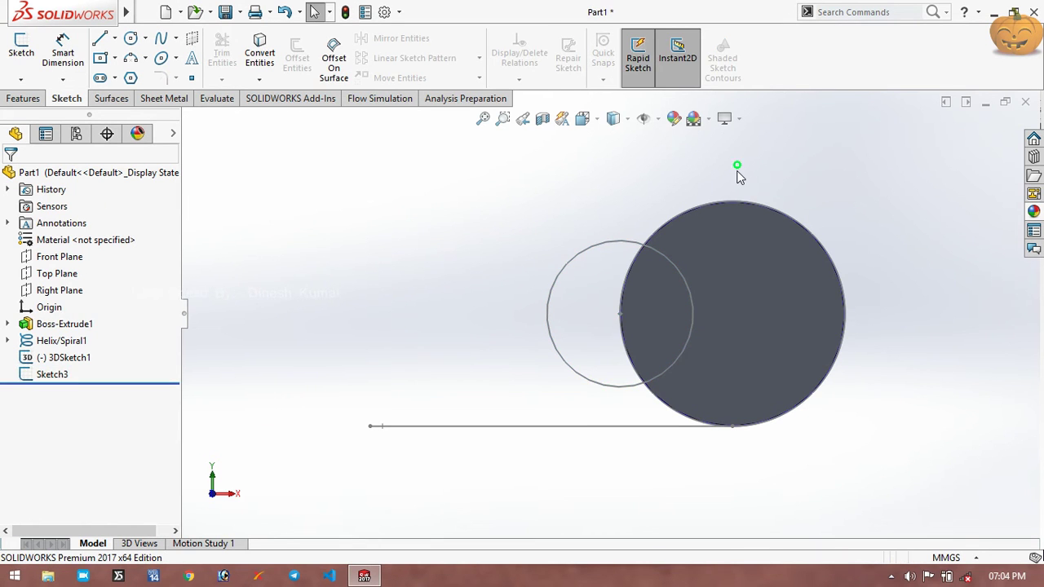
pyautogui.hotkey('ctrl', '7')
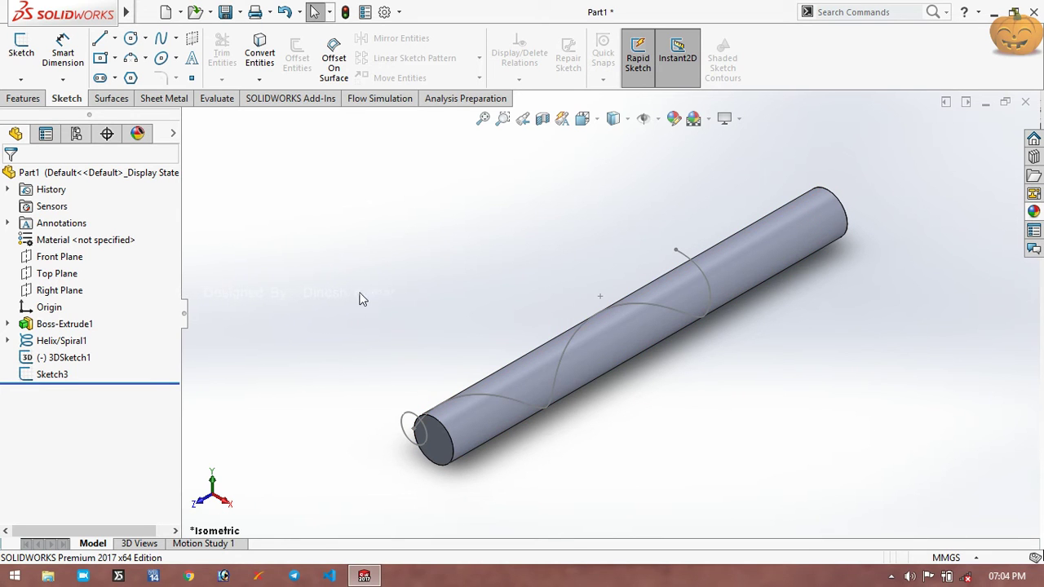
pyautogui.click(25, 98)
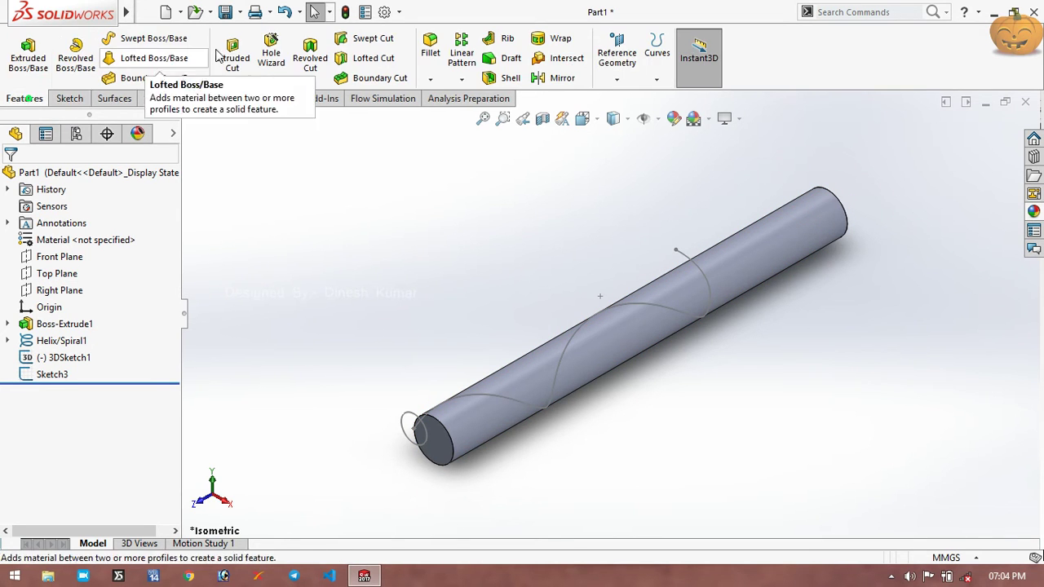
pyautogui.click(176, 43)
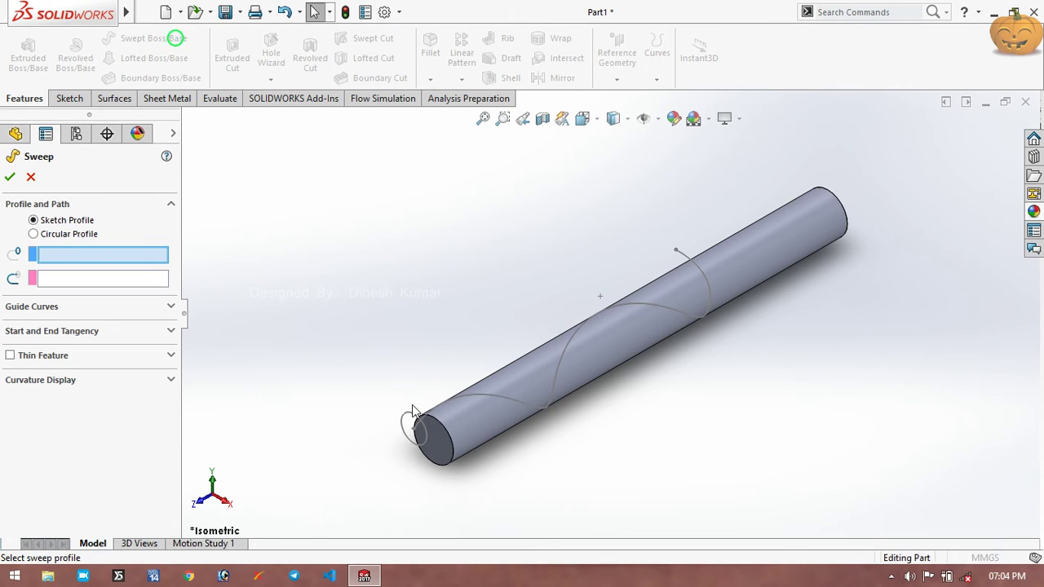
pyautogui.click(457, 398)
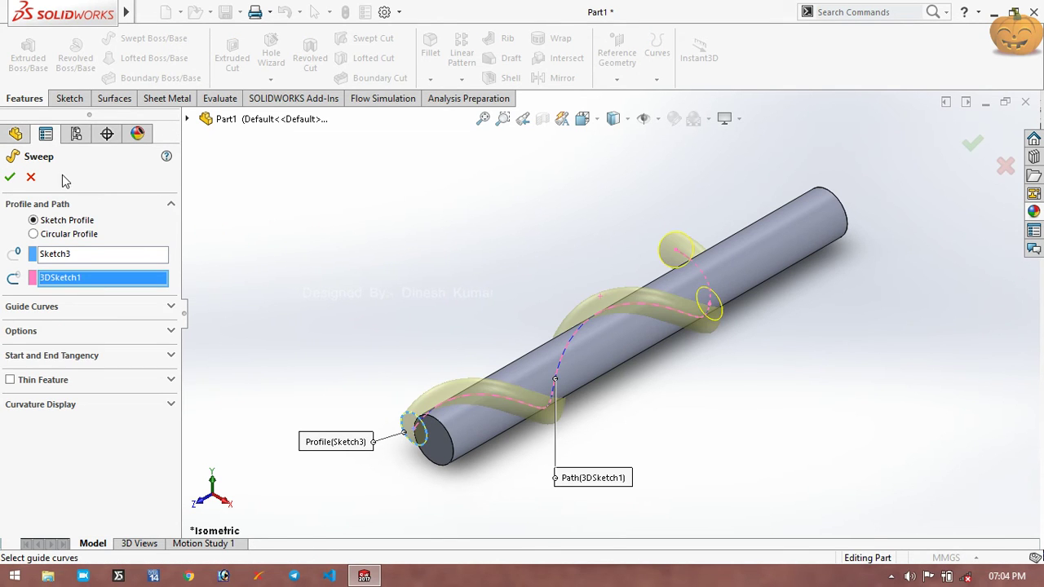
pyautogui.click(31, 178)
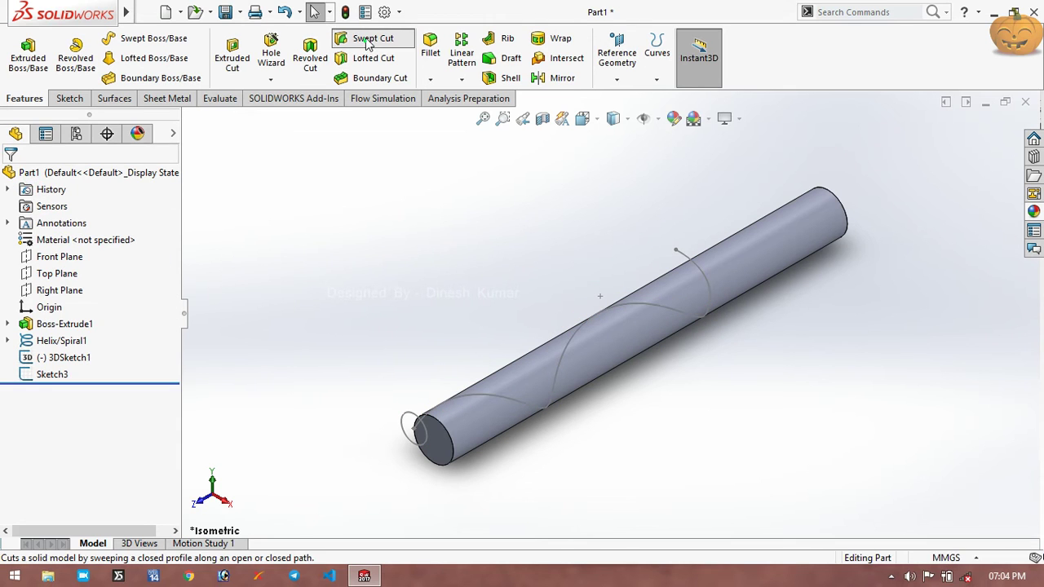
# - Swept-cut the Sketch3 circle along the 3DSketch1 helix path to carve a flute
pyautogui.click(372, 39)
pyautogui.click(413, 420)
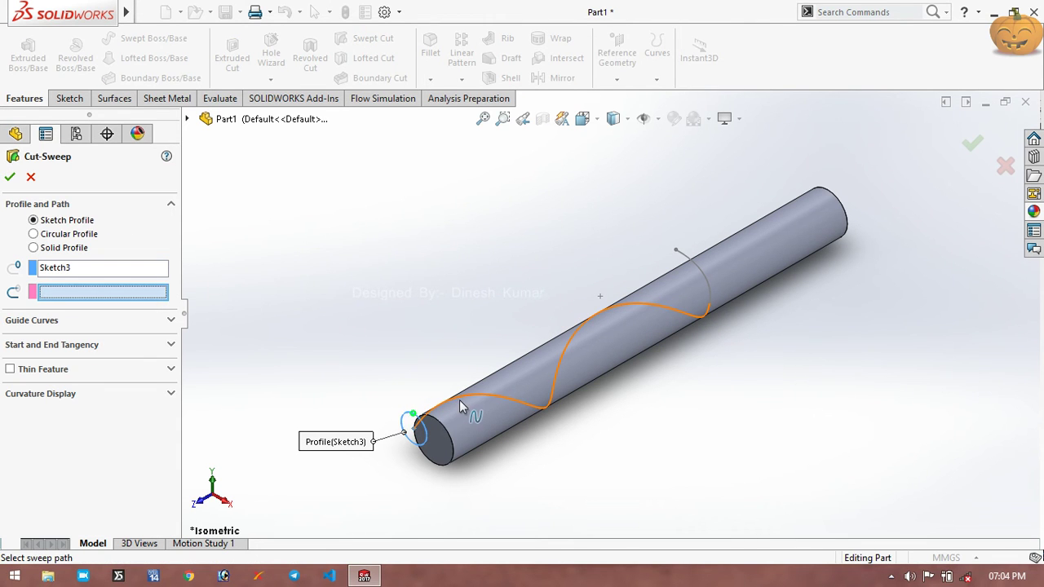
pyautogui.click(461, 400)
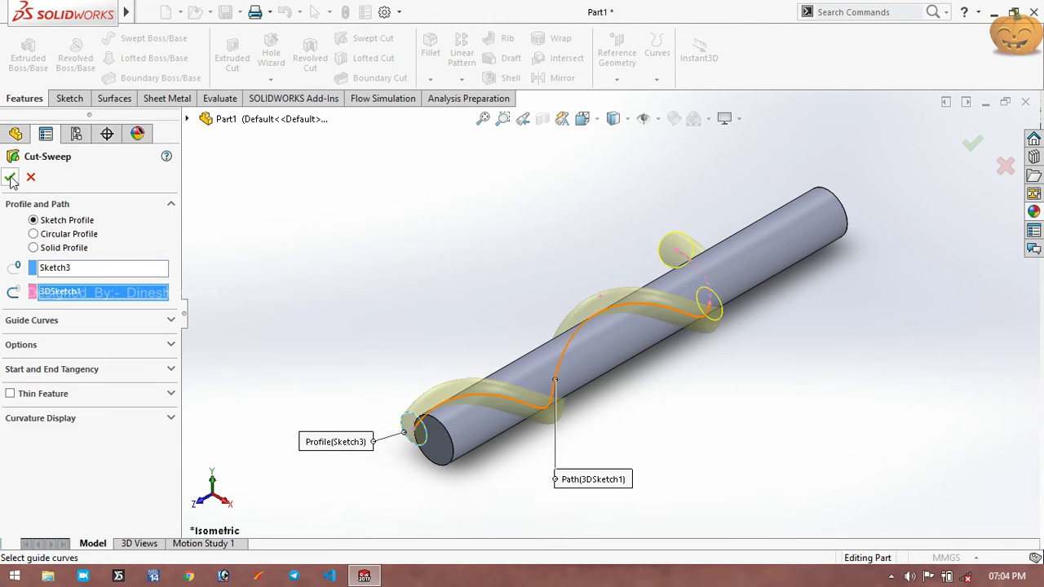
pyautogui.press('Return')
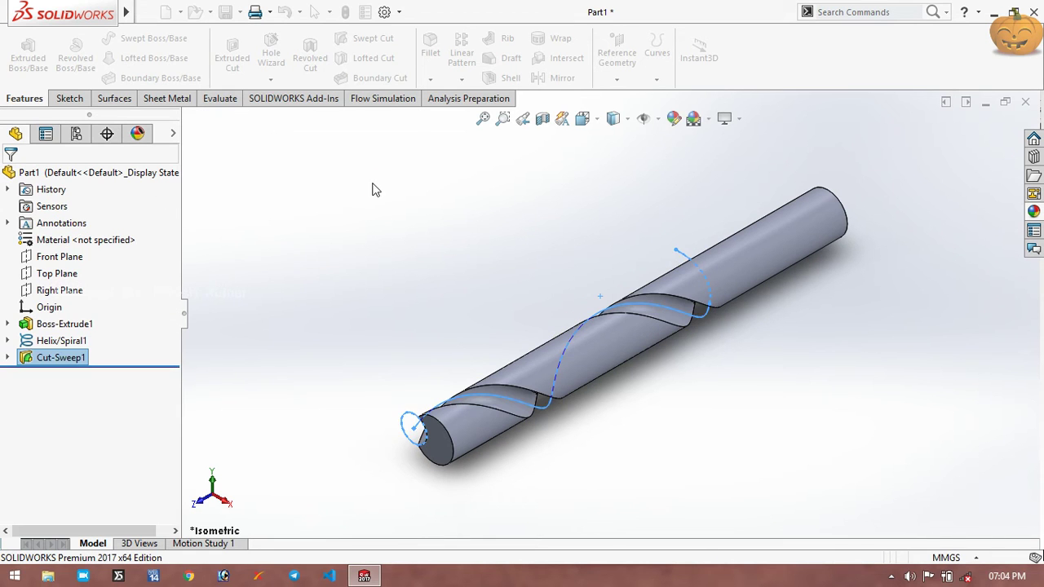
pyautogui.click(380, 306)
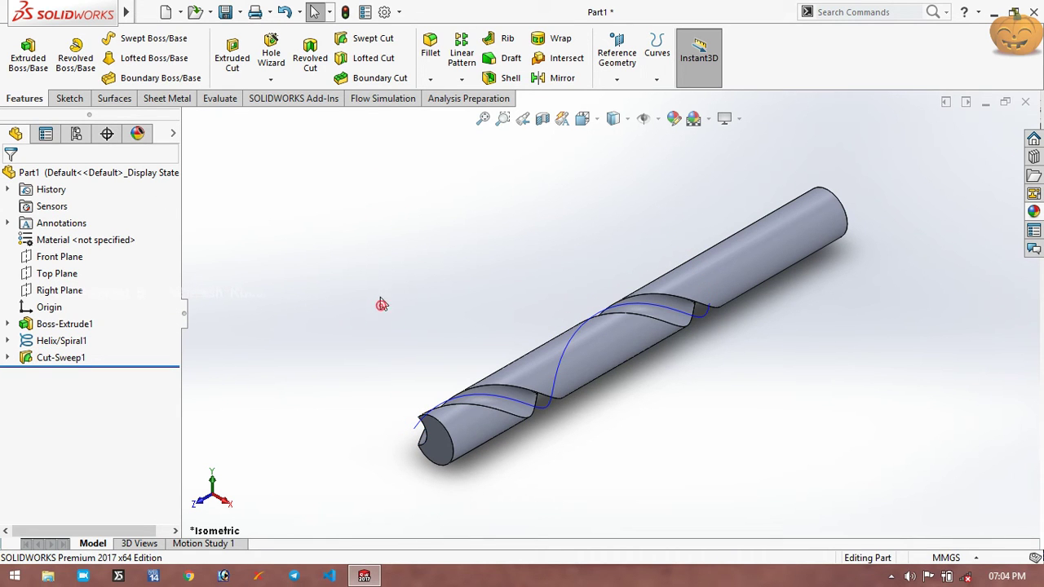
# - Circular-pattern Cut-Sweep1 around the rod's cylindrical face with 2 instances
pyautogui.click(64, 358)
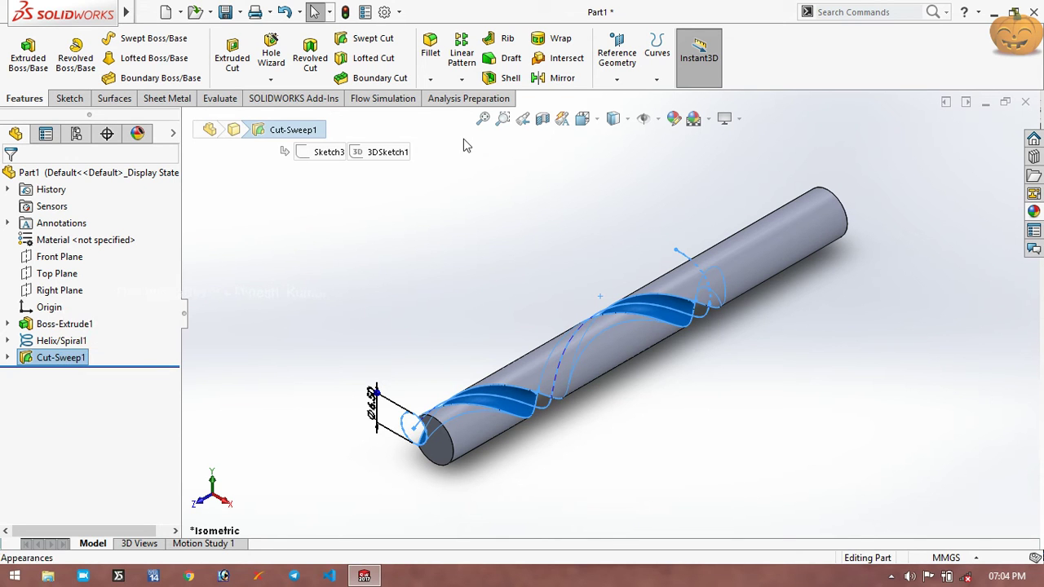
pyautogui.click(458, 78)
pyautogui.click(494, 116)
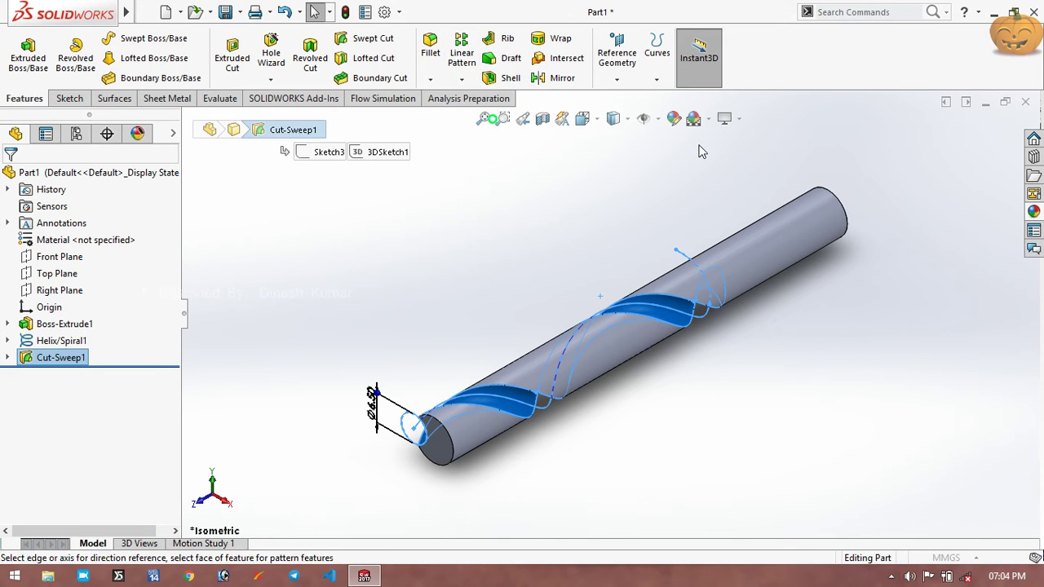
pyautogui.click(763, 241)
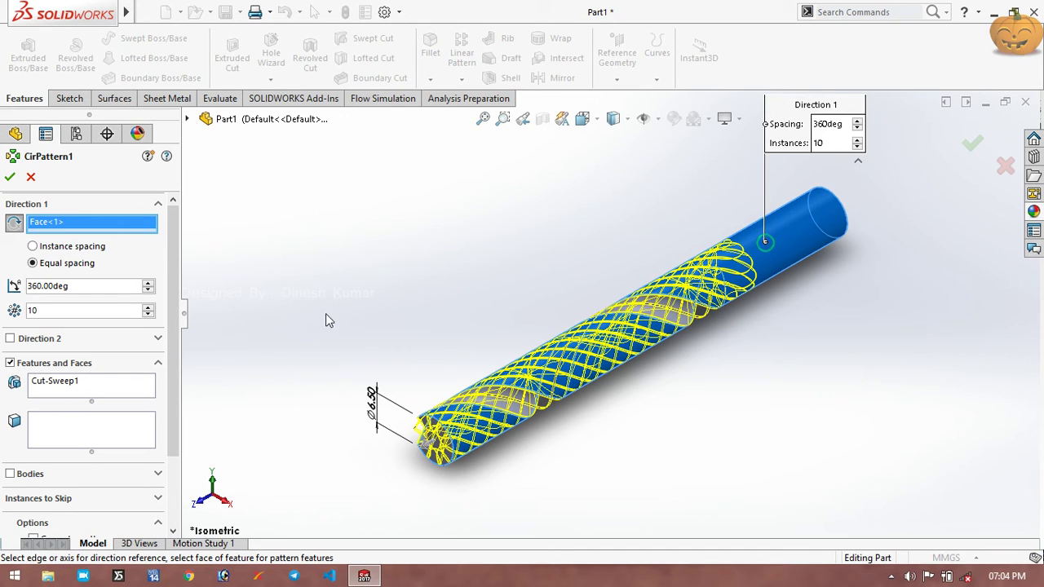
pyautogui.write('2')
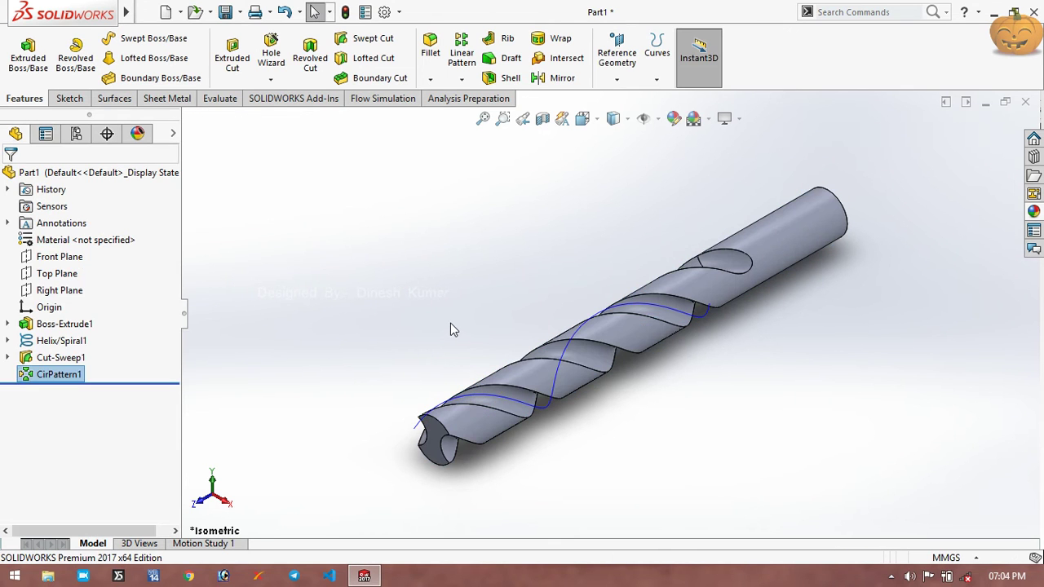
# - Orbit the drill, hide Helix/Spiral1 and return to the isometric view
pyautogui.scroll(-2, 562, 351)
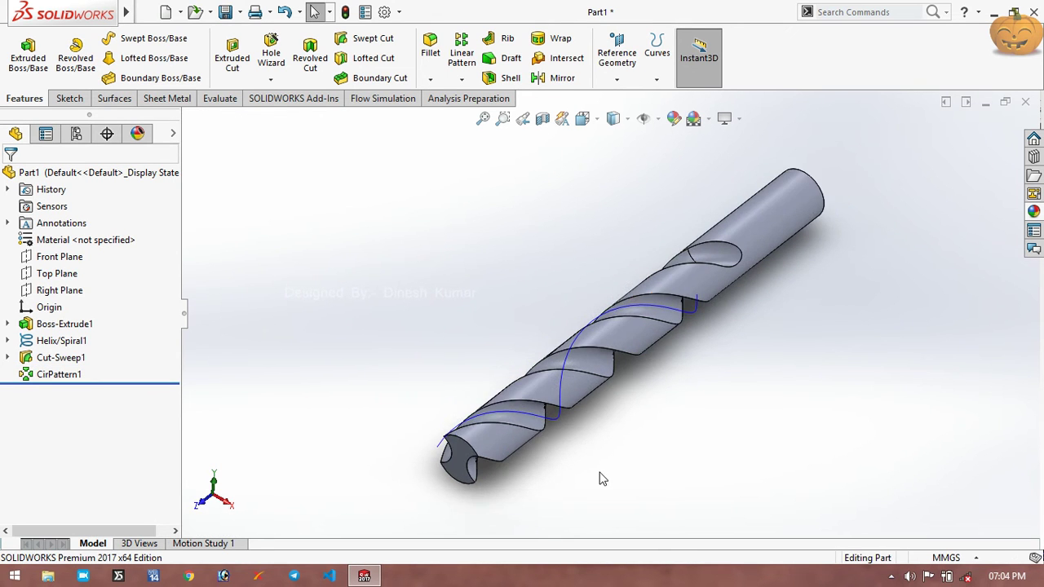
pyautogui.scroll(4, 505, 332)
pyautogui.moveTo(505, 332); pyautogui.dragTo(687, 326, button='middle')
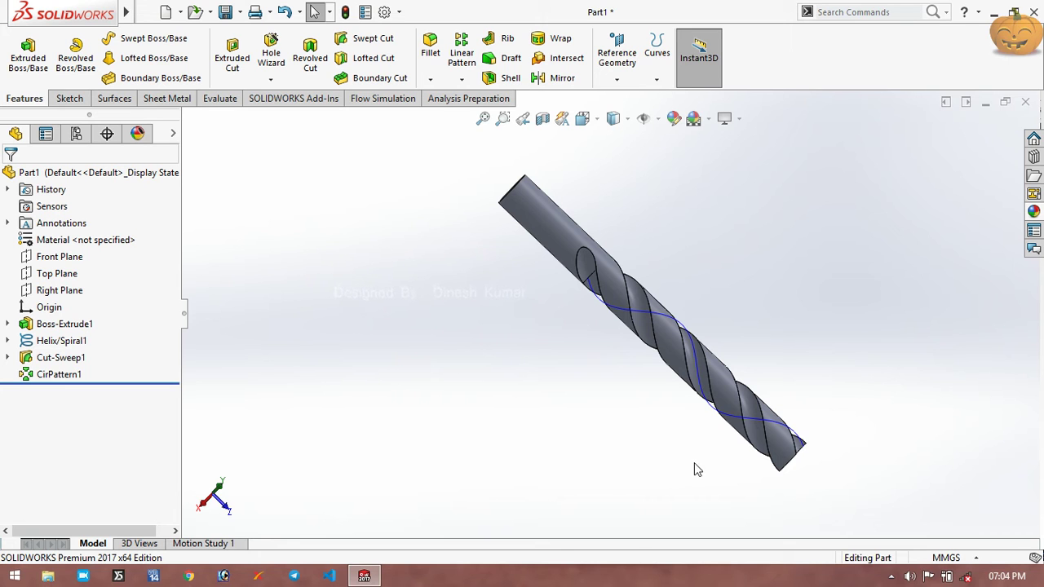
pyautogui.scroll(-2, 705, 469)
pyautogui.rightClick(58, 341)
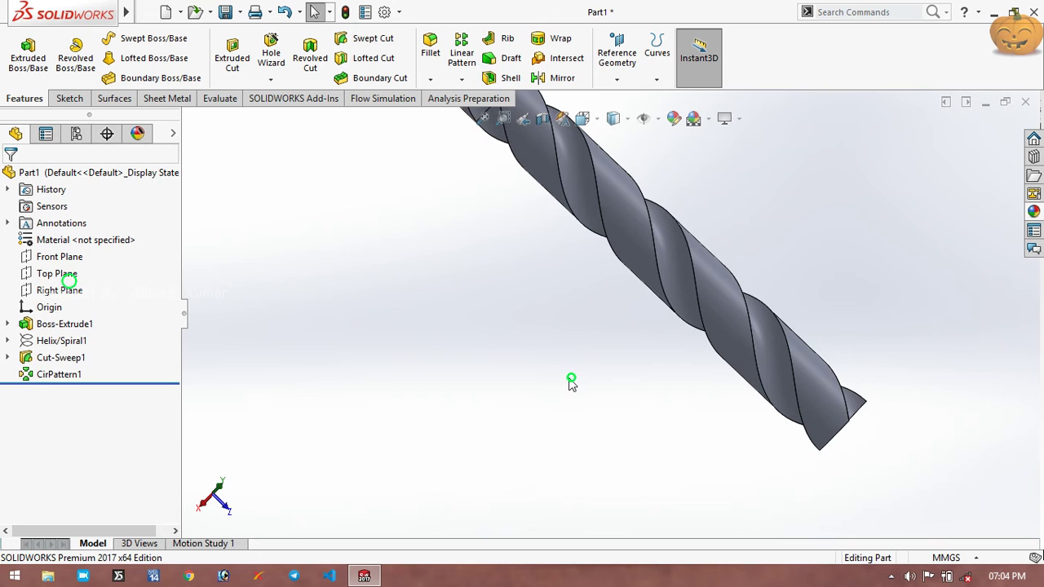
pyautogui.hotkey('ctrl', '7')
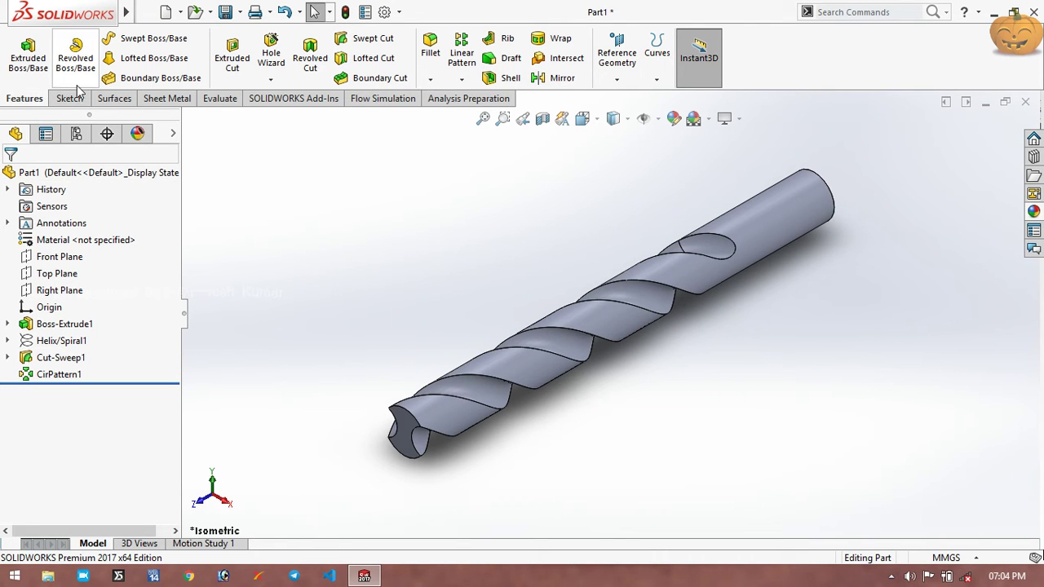
# - Start a revolved cut with its sketch on the Top Plane
pyautogui.click(310, 55)
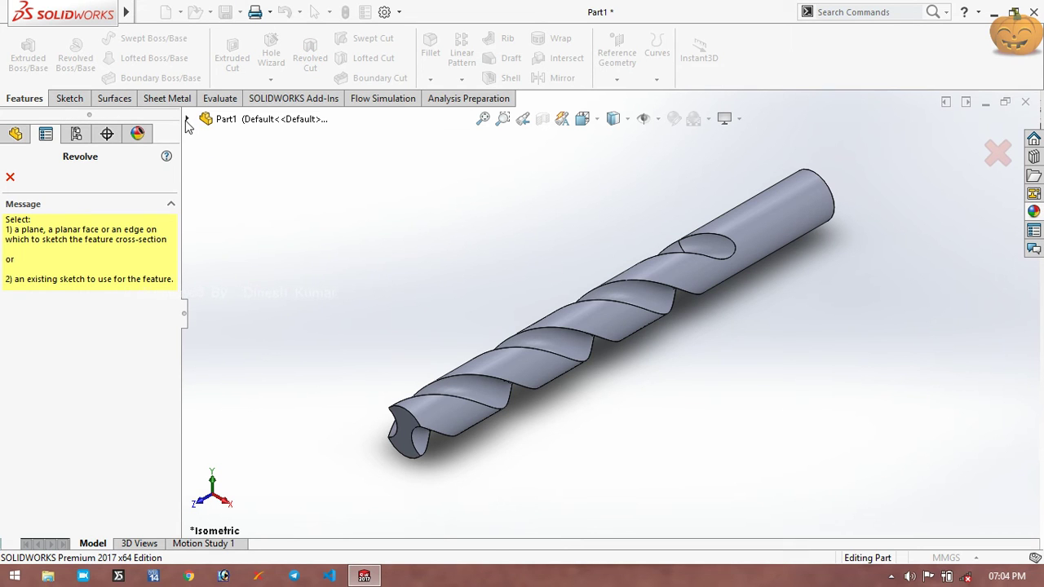
pyautogui.click(187, 119)
pyautogui.click(244, 223)
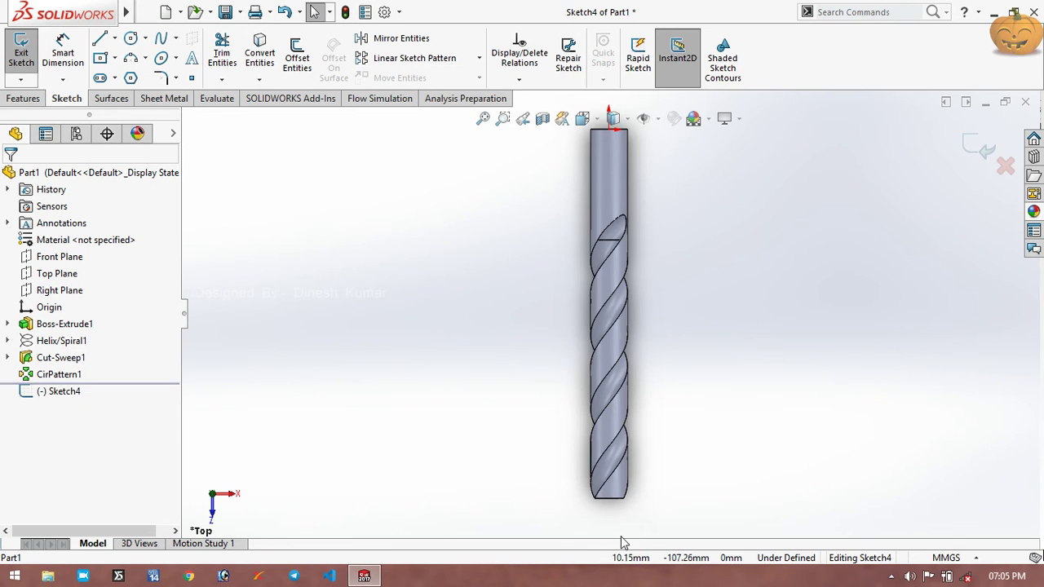
pyautogui.scroll(-3, 619, 542)
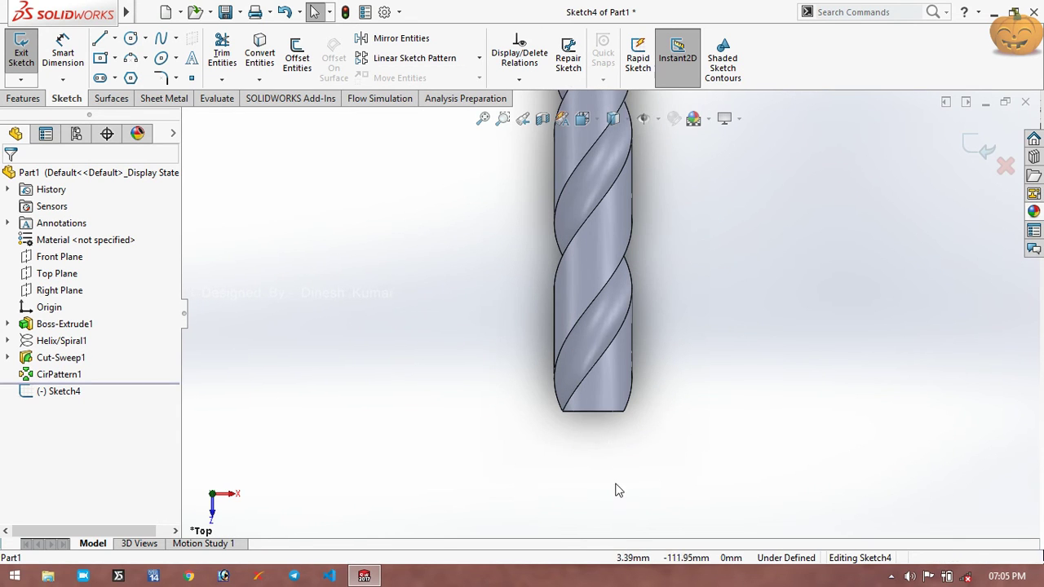
# - Draw a vertical infinite-length construction line through the drill tip along its axis
pyautogui.click(99, 41)
pyautogui.click(61, 368)
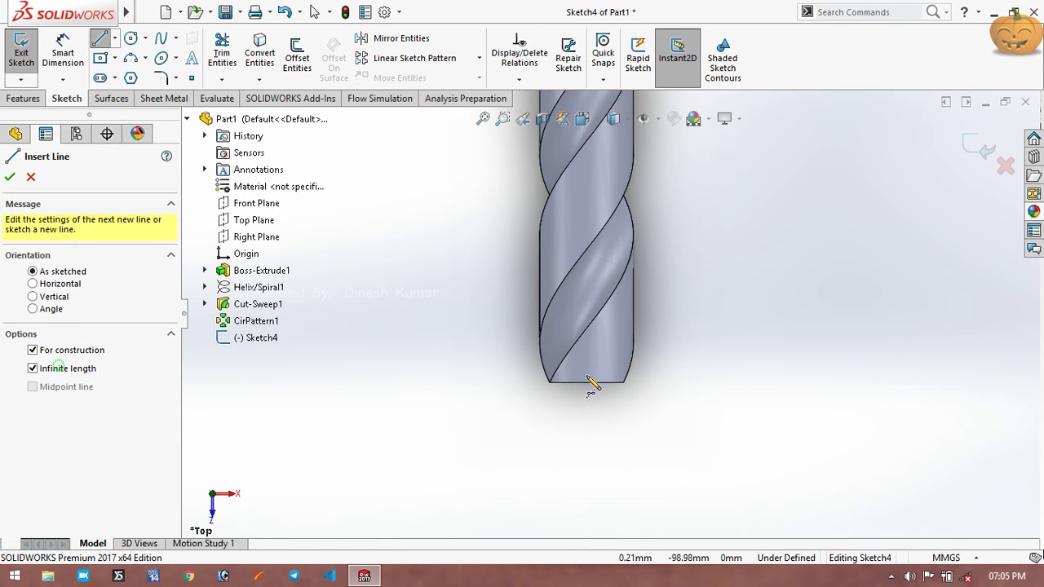
pyautogui.click(584, 381)
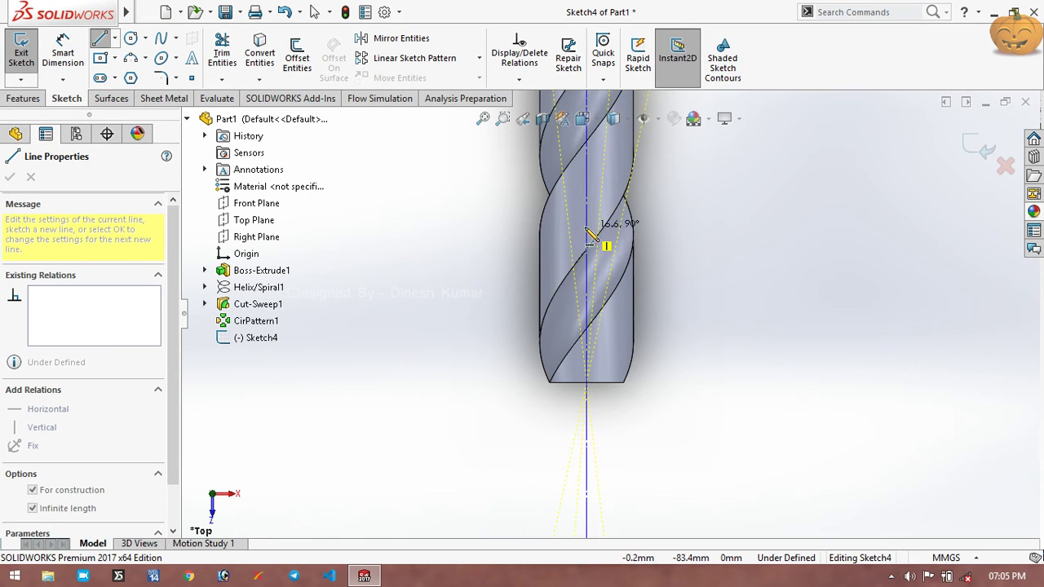
pyautogui.click(585, 230)
pyautogui.press('Escape')
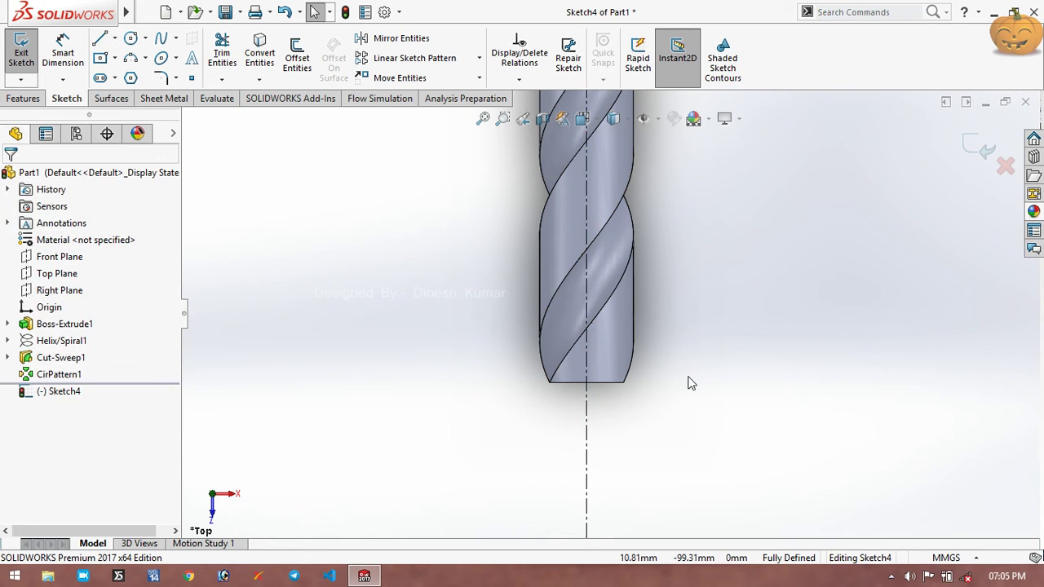
# - Draw a closed triangular profile starting and ending at the drill tip on the axis
pyautogui.click(101, 40)
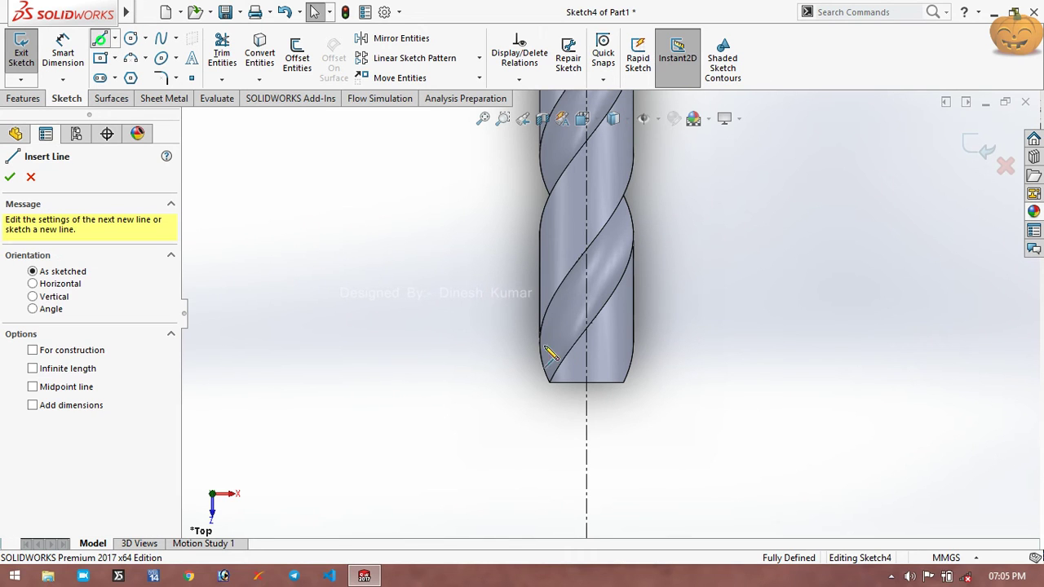
pyautogui.click(585, 381)
pyautogui.click(483, 290)
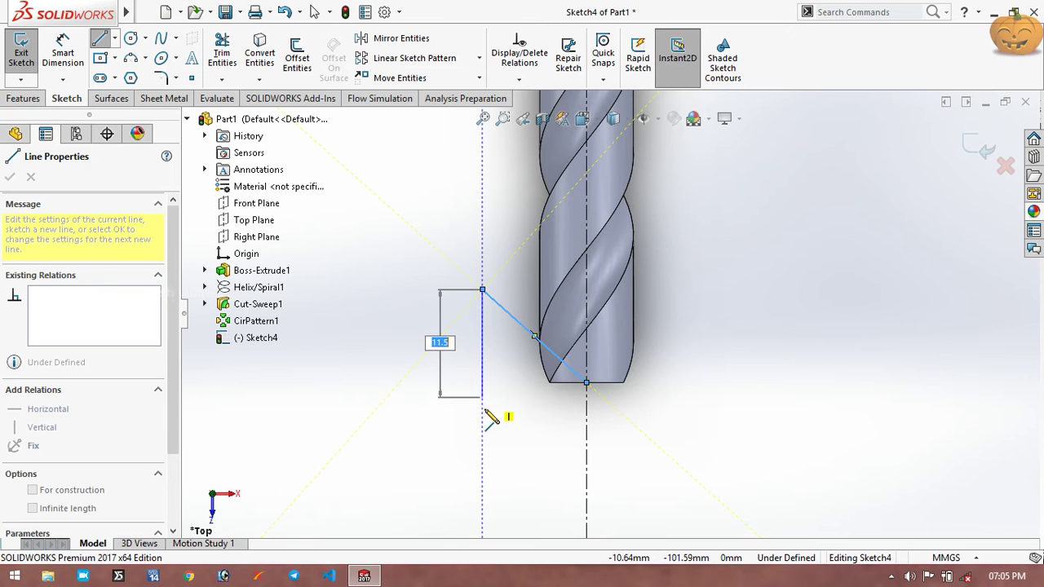
pyautogui.click(482, 408)
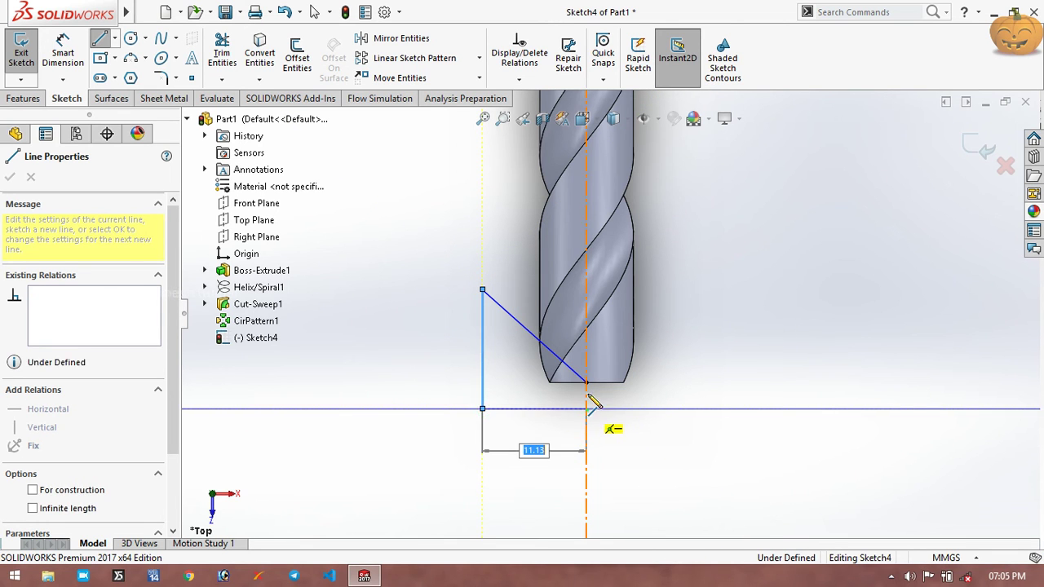
pyautogui.click(586, 383)
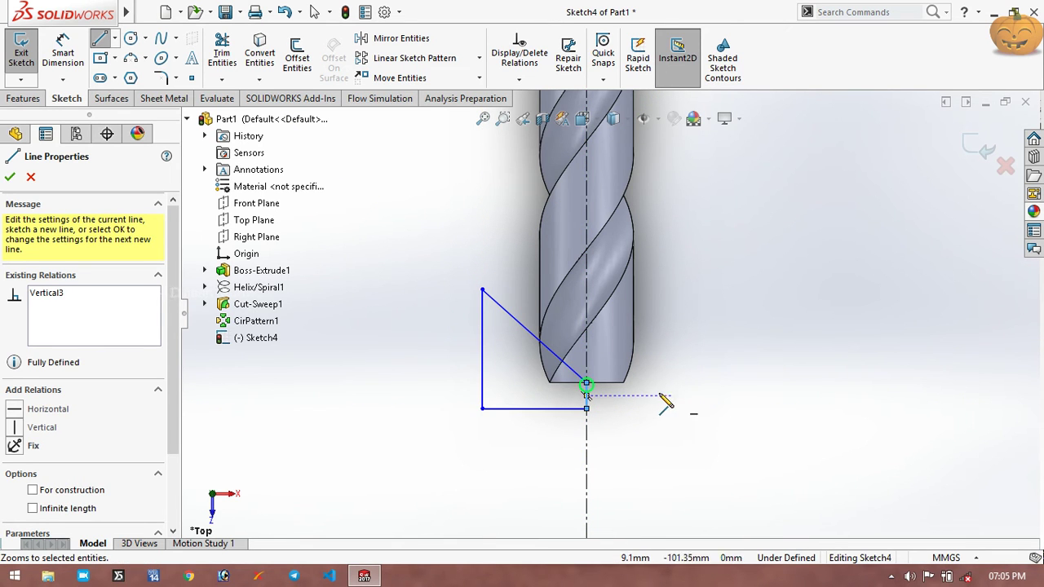
# - Dimension the triangle's diagonal at 65° to the centerline, completing the conical point cut
pyautogui.click(63, 53)
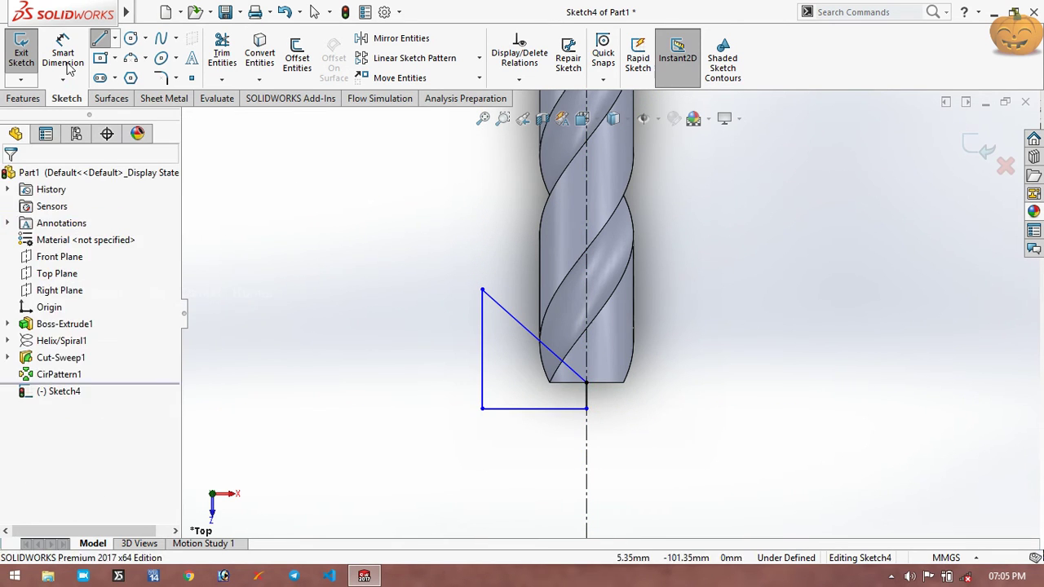
pyautogui.click(586, 354)
pyautogui.click(531, 334)
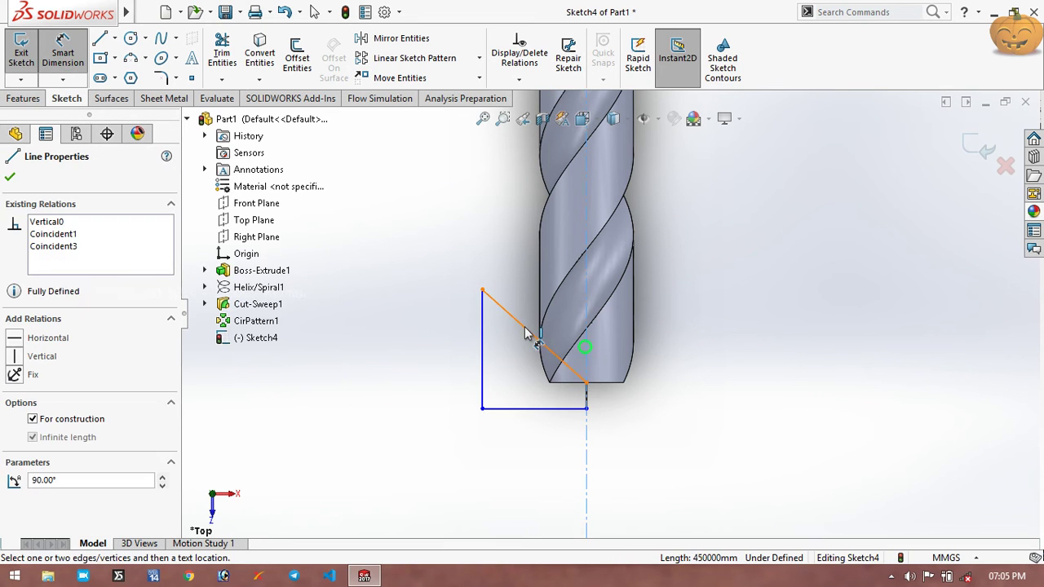
pyautogui.click(512, 289)
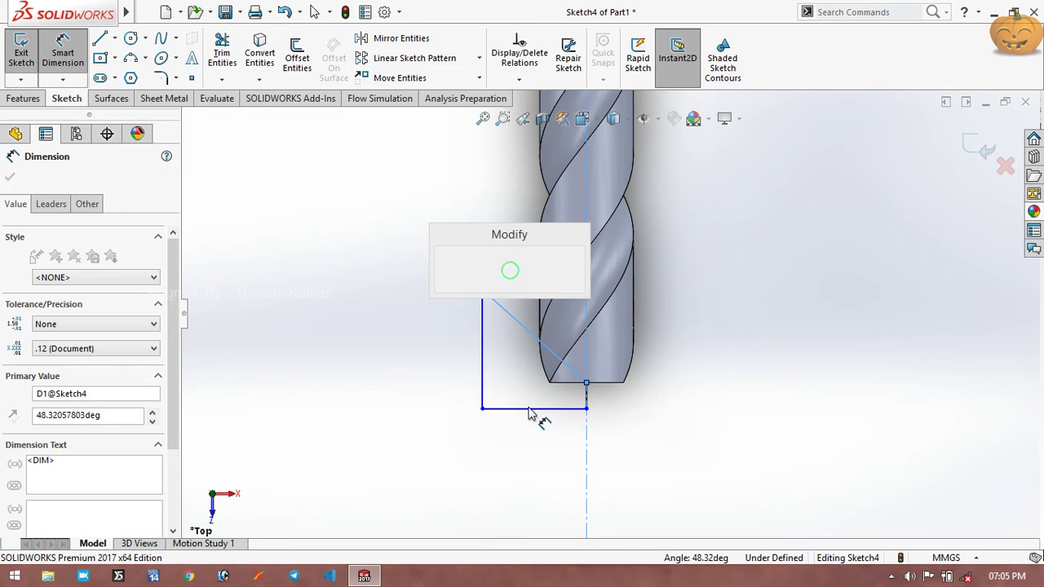
pyautogui.write('65')
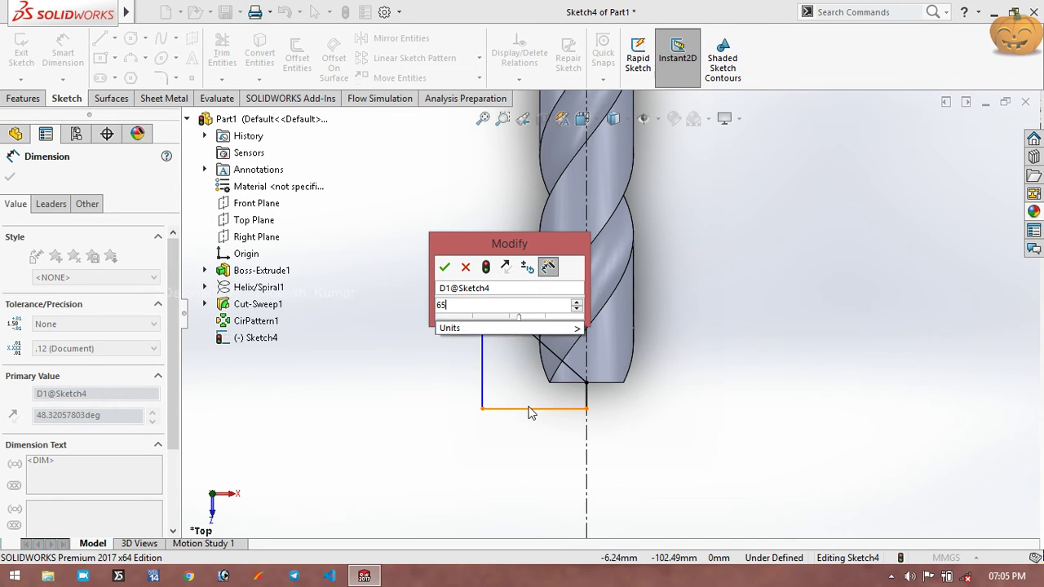
pyautogui.click(445, 266)
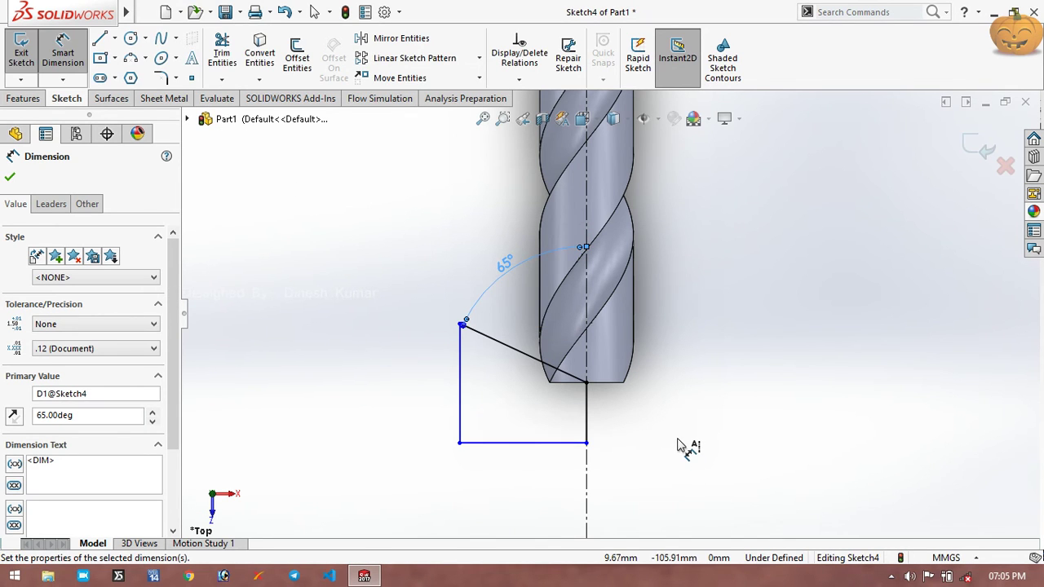
pyautogui.press('Escape')
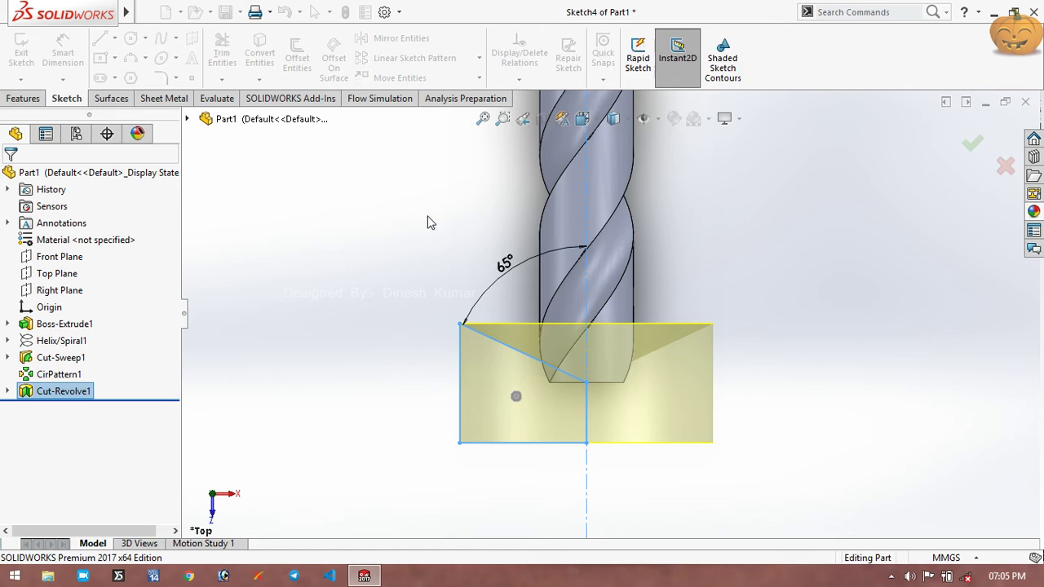
# - Apply the Metal > Titanium brushed titanium appearance to the drill, viewed isometrically
pyautogui.click(1033, 211)
pyautogui.click(873, 150)
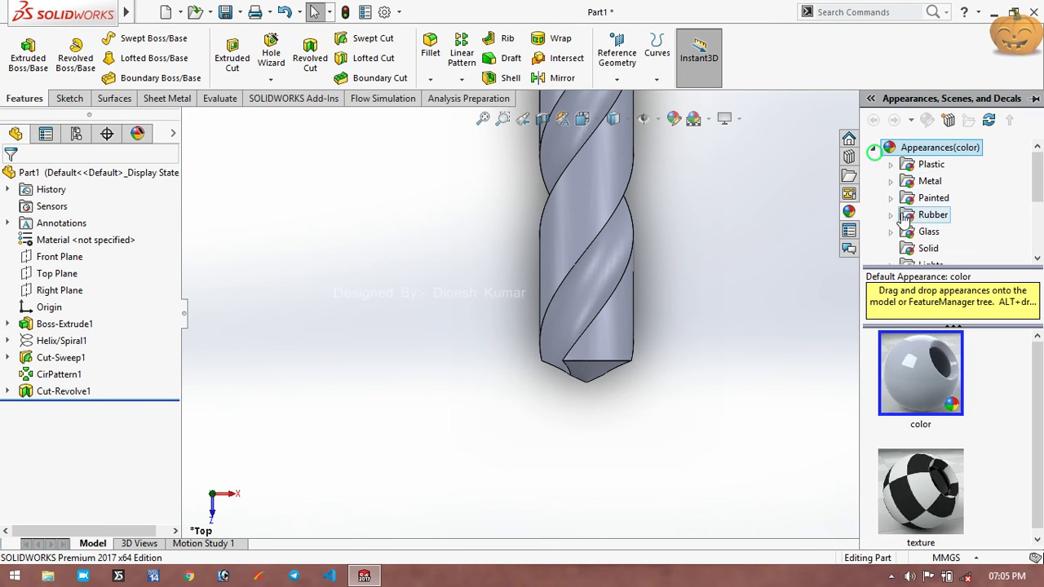
pyautogui.click(890, 181)
pyautogui.moveTo(1037, 169); pyautogui.dragTo(1039, 205)
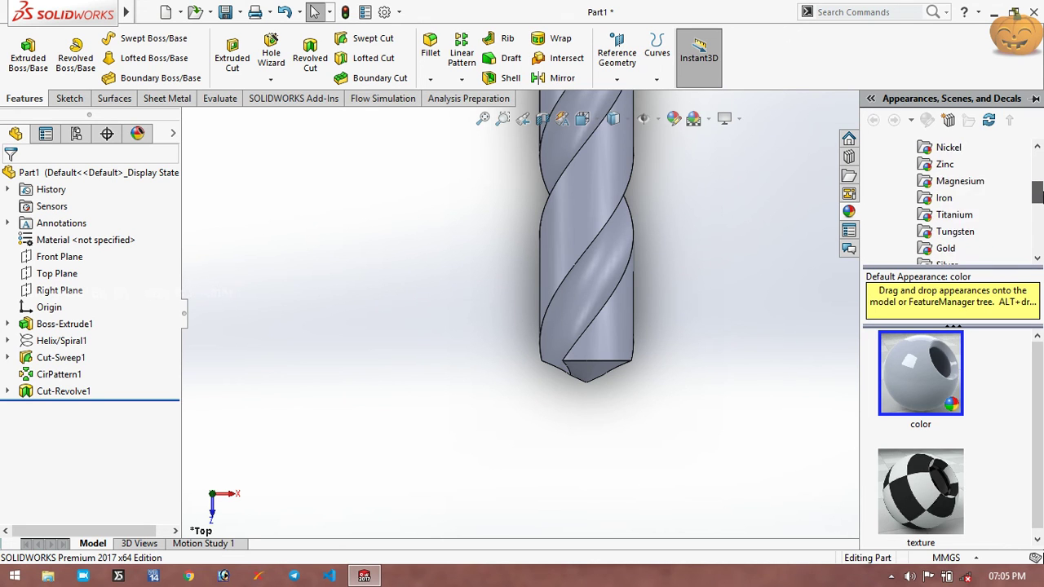
pyautogui.click(954, 181)
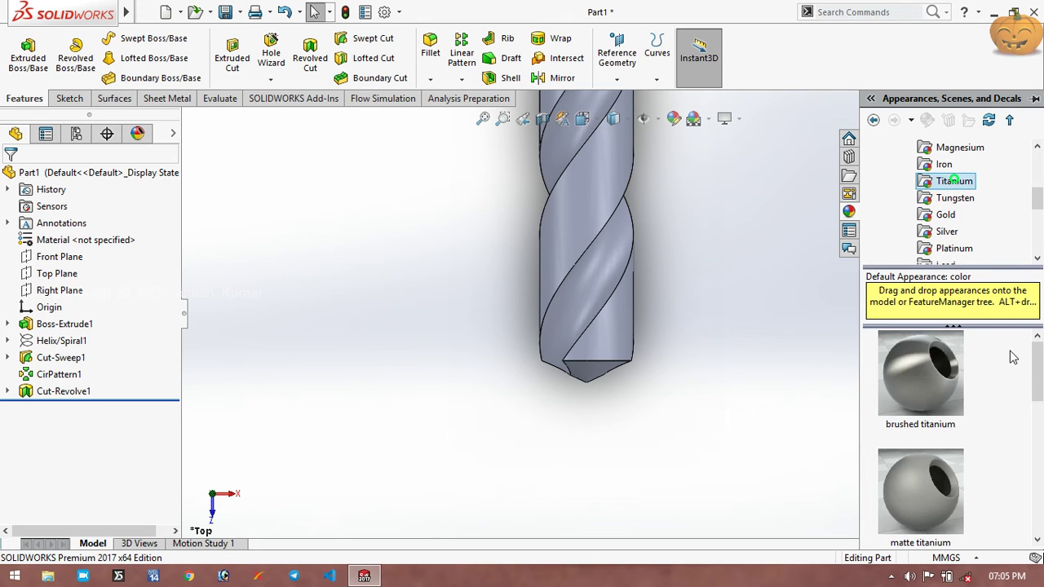
pyautogui.scroll(-2, 1034, 364)
pyautogui.scroll(1, 1034, 364)
pyautogui.click(943, 356)
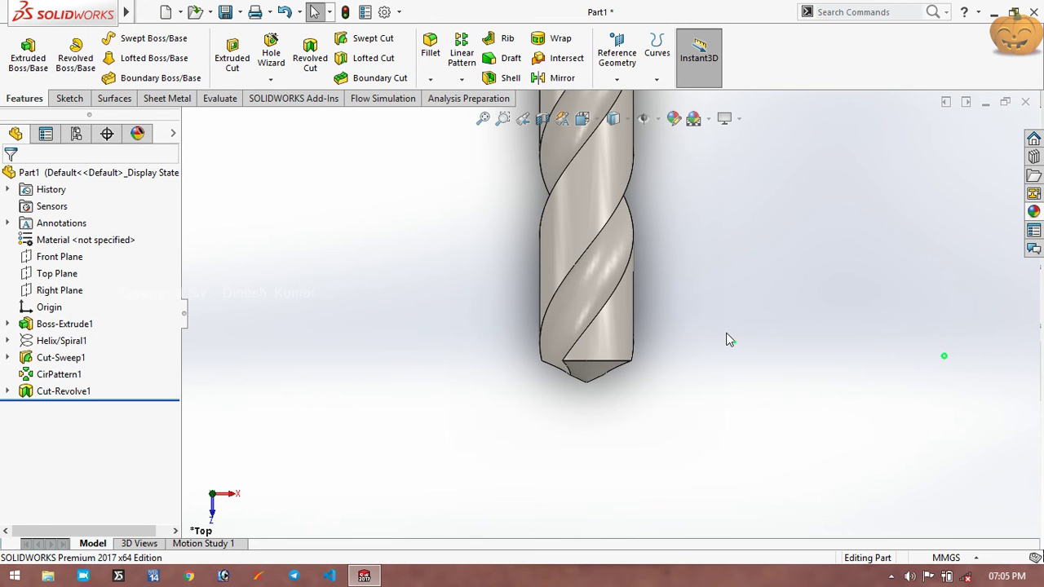
pyautogui.hotkey('ctrl', '7')
# - Round the shank's circular end edge with a 1 mm fillet and view the whole drill
pyautogui.click(659, 394)
pyautogui.moveTo(735, 191)
pyautogui.mouseDown(button='middle')
pyautogui.moveTo(875, 196)
pyautogui.moveTo(751, 240)
pyautogui.moveTo(744, 275)
pyautogui.mouseUp(button='middle')
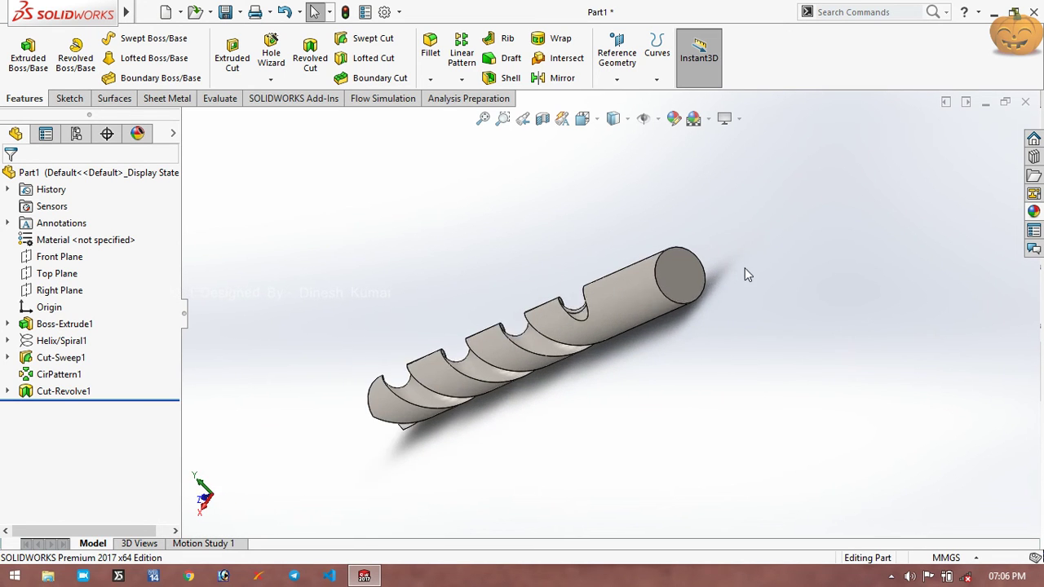
pyautogui.scroll(-2, 744, 275)
pyautogui.click(429, 78)
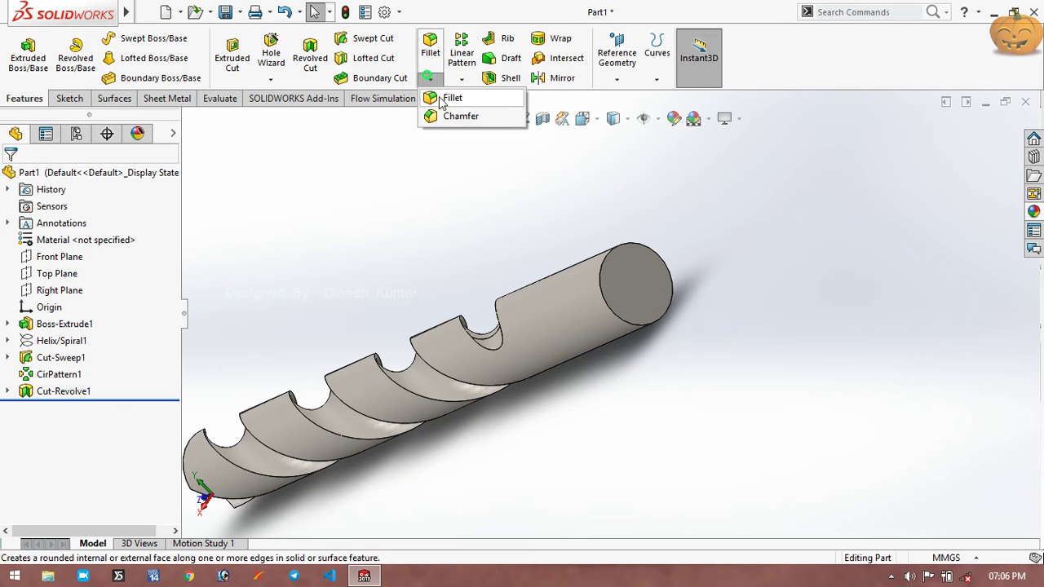
pyautogui.click(439, 98)
pyautogui.click(600, 271)
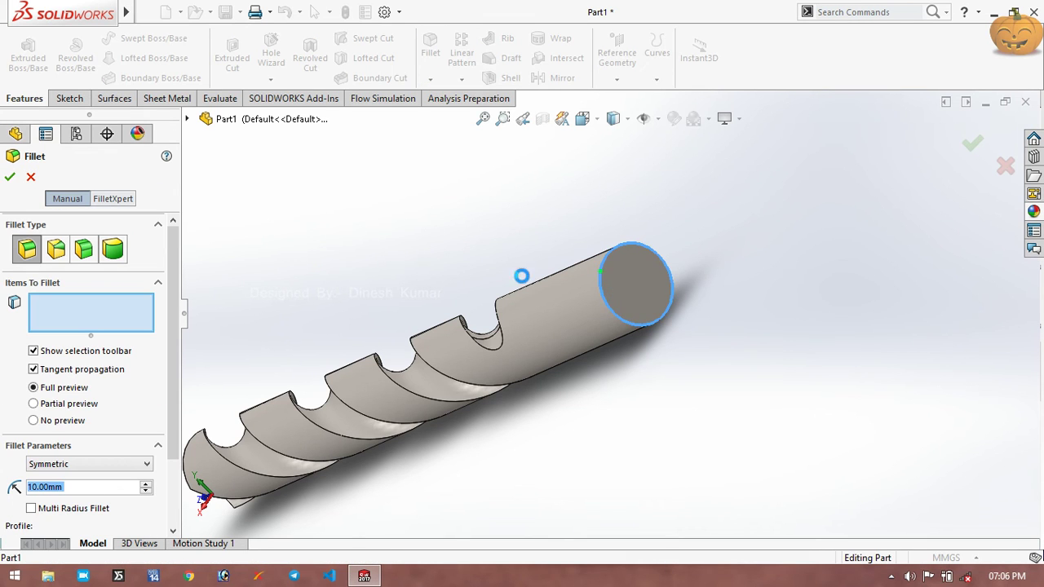
pyautogui.write('1')
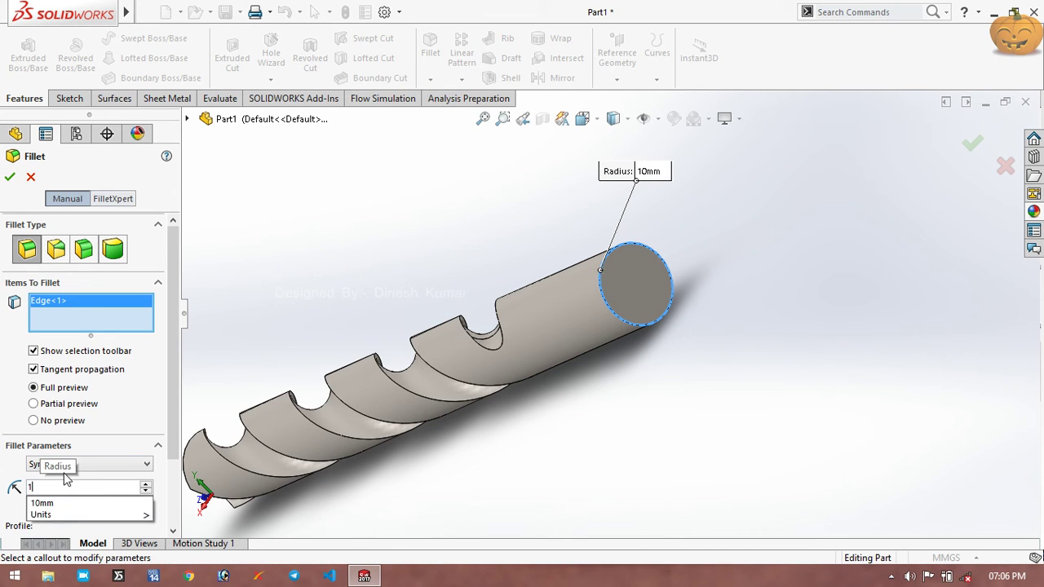
pyautogui.press('Return')
pyautogui.click(9, 179)
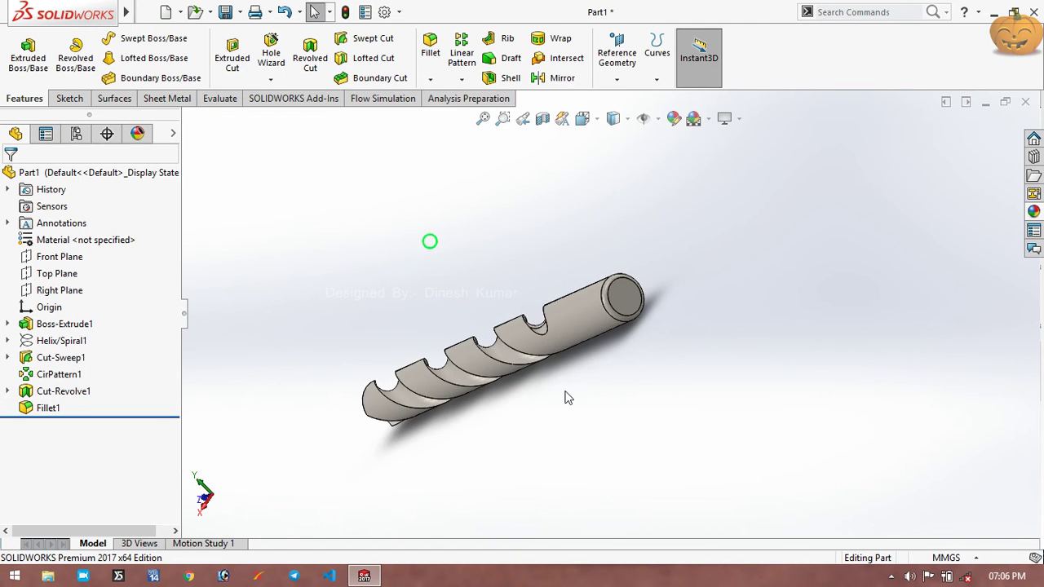
pyautogui.moveTo(607, 369)
pyautogui.mouseDown(button='middle')
pyautogui.moveTo(658, 402)
pyautogui.moveTo(660, 417)
pyautogui.mouseUp(button='middle')
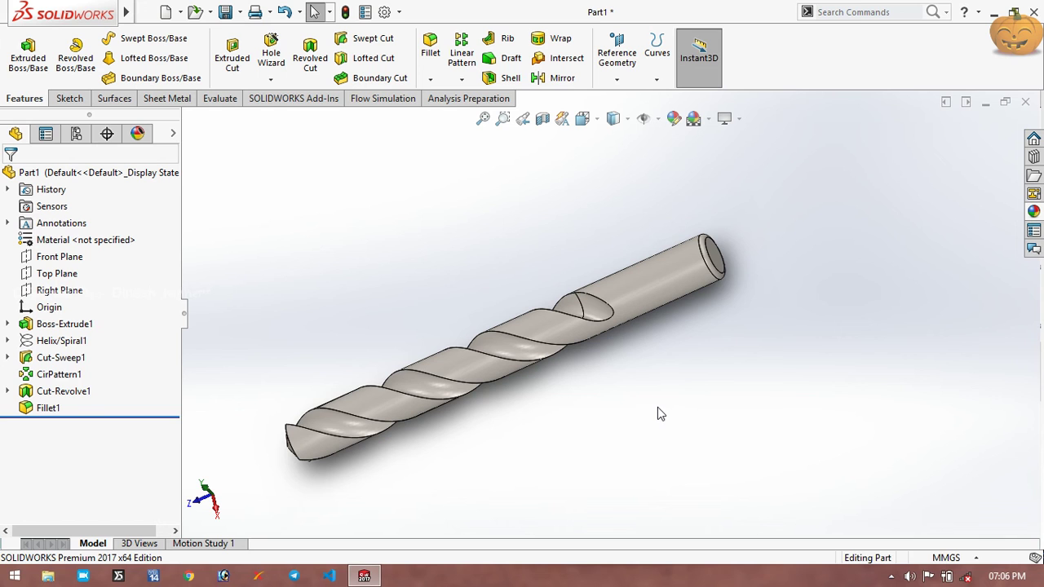
# - Start a new sketch on the Top Plane, viewed from the top
pyautogui.click(65, 99)
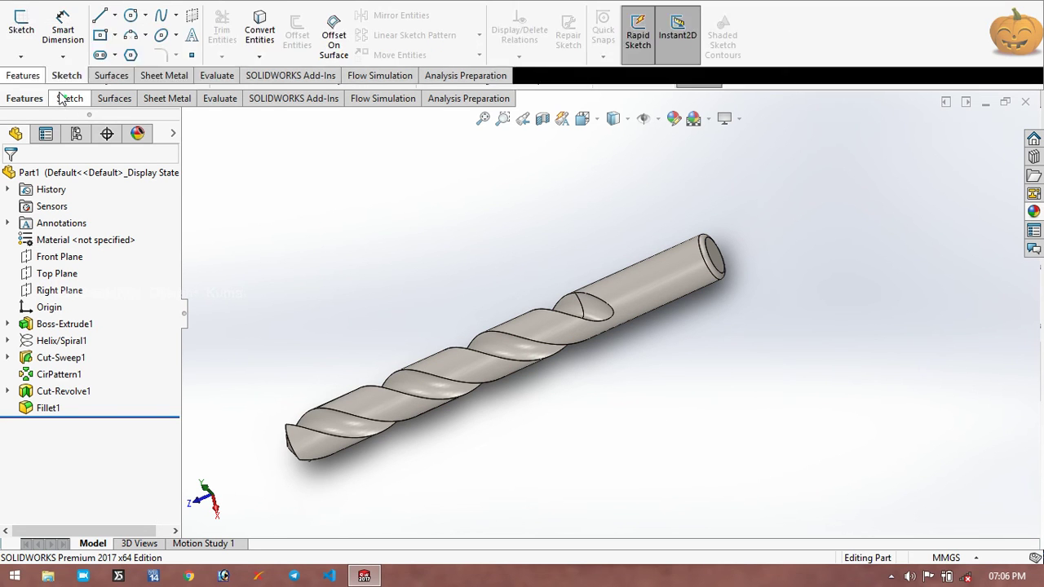
pyautogui.click(21, 47)
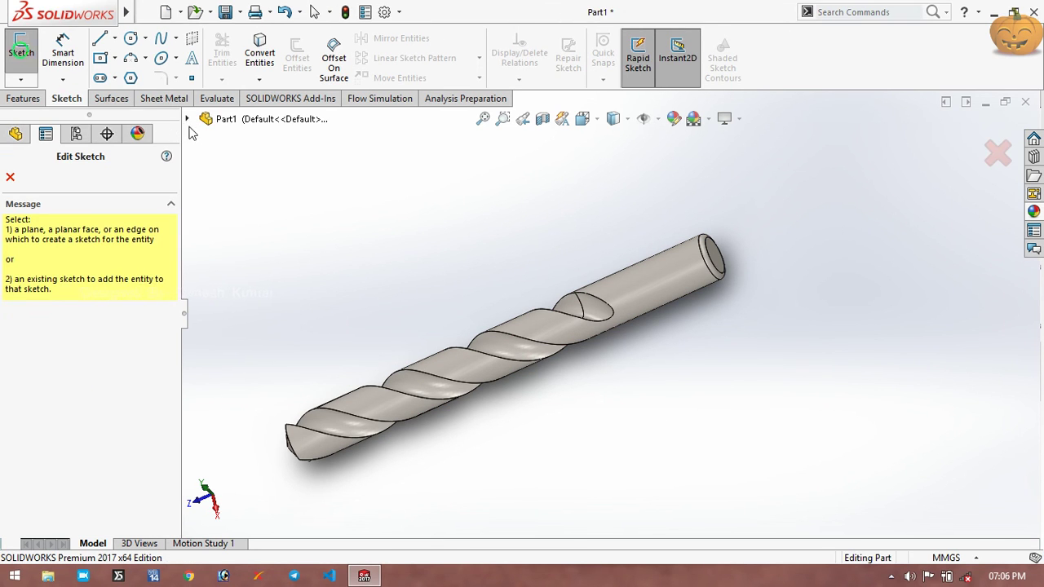
pyautogui.click(186, 119)
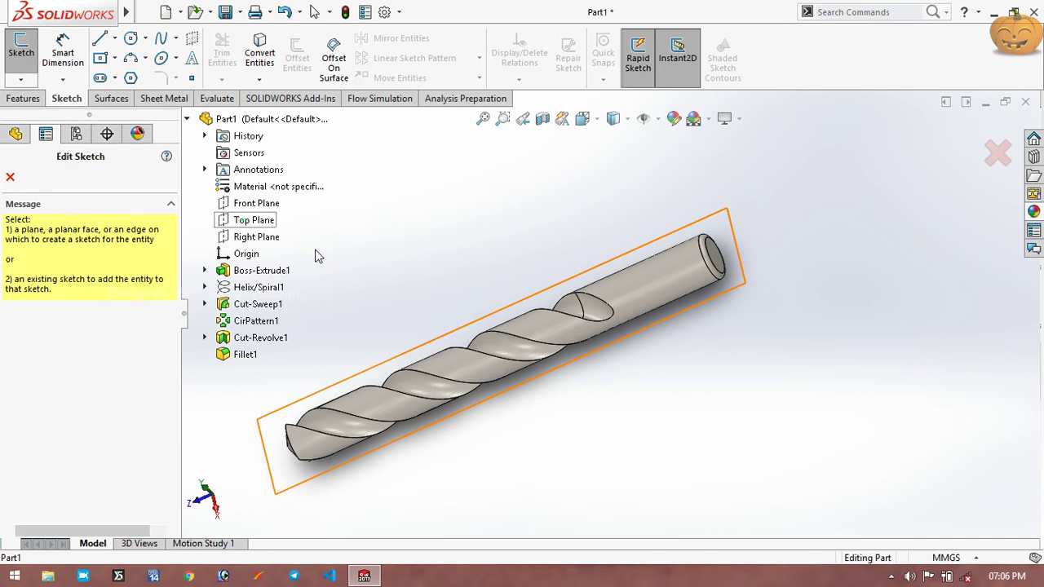
pyautogui.click(246, 227)
pyautogui.hotkey('ctrl', '7')
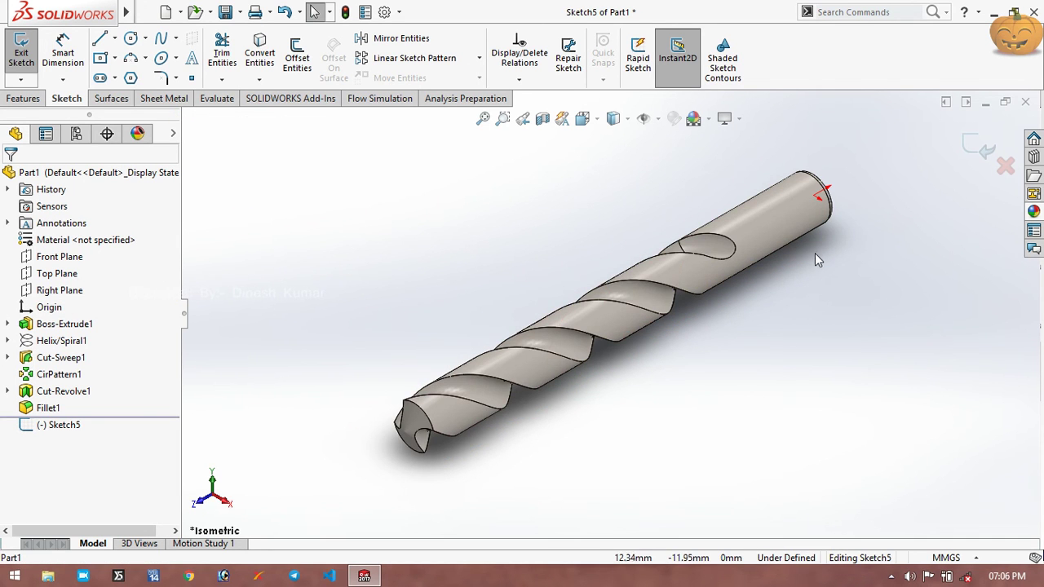
pyautogui.hotkey('ctrl', '5')
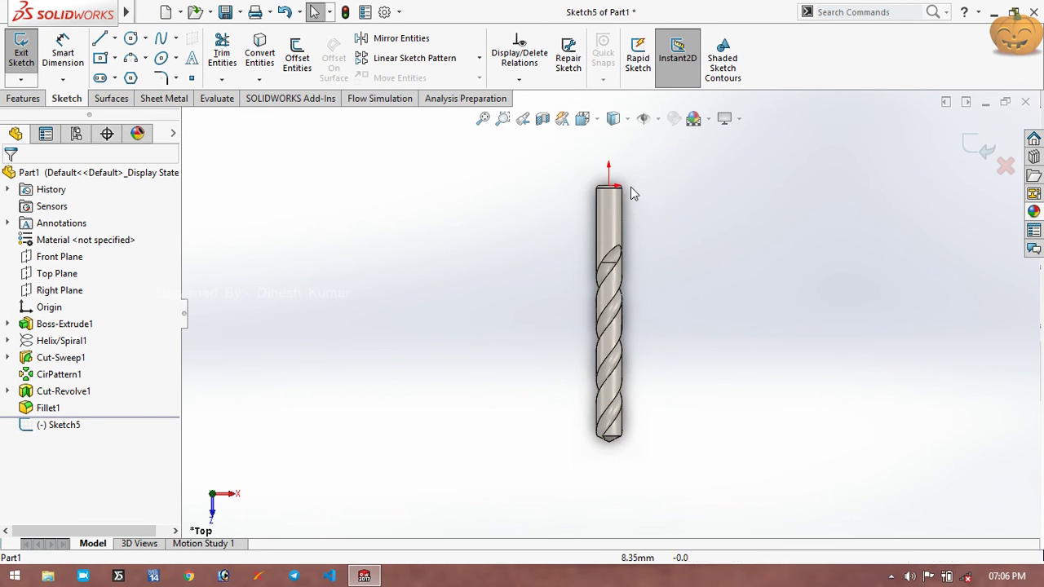
pyautogui.scroll(-3, 617, 213)
pyautogui.scroll(-2, 617, 211)
# - Draw a horizontal infinite construction line across the shank
pyautogui.click(99, 39)
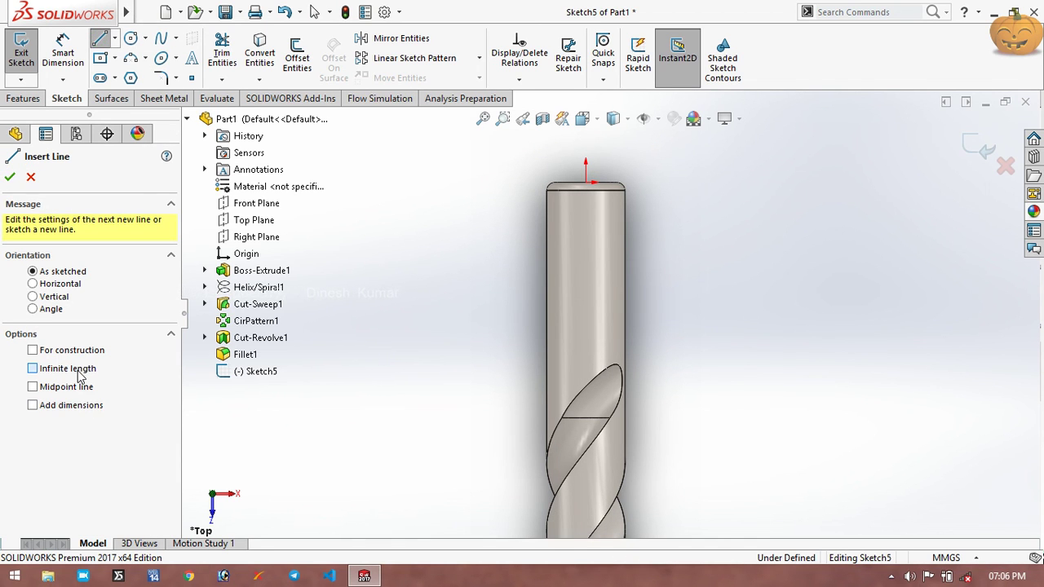
pyautogui.click(547, 270)
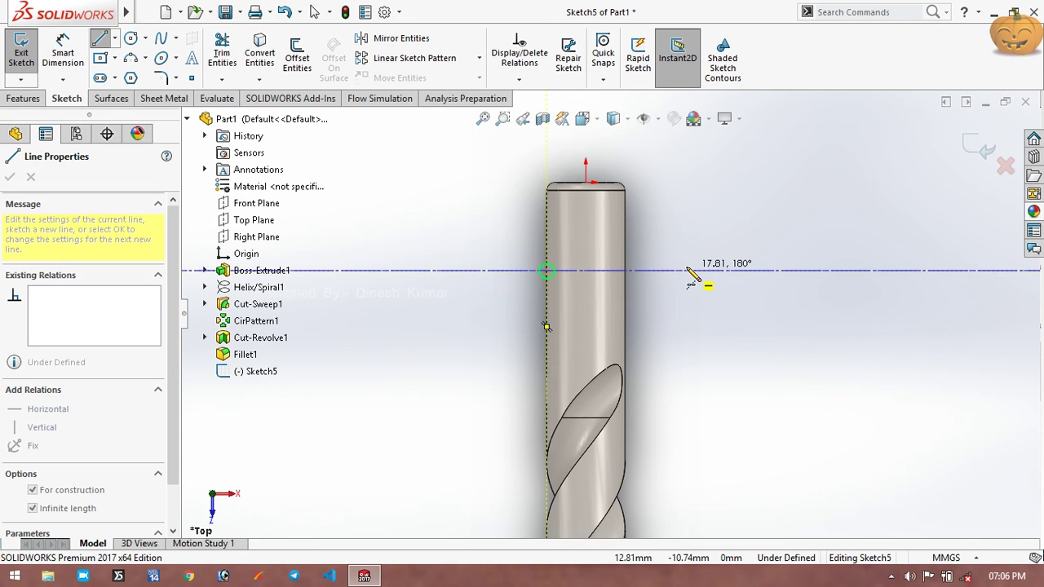
pyautogui.click(686, 270)
pyautogui.press('Escape')
pyautogui.press('Escape')
# - Dimension the construction line 15 mm from the shank's end edge
pyautogui.click(63, 49)
pyautogui.click(573, 191)
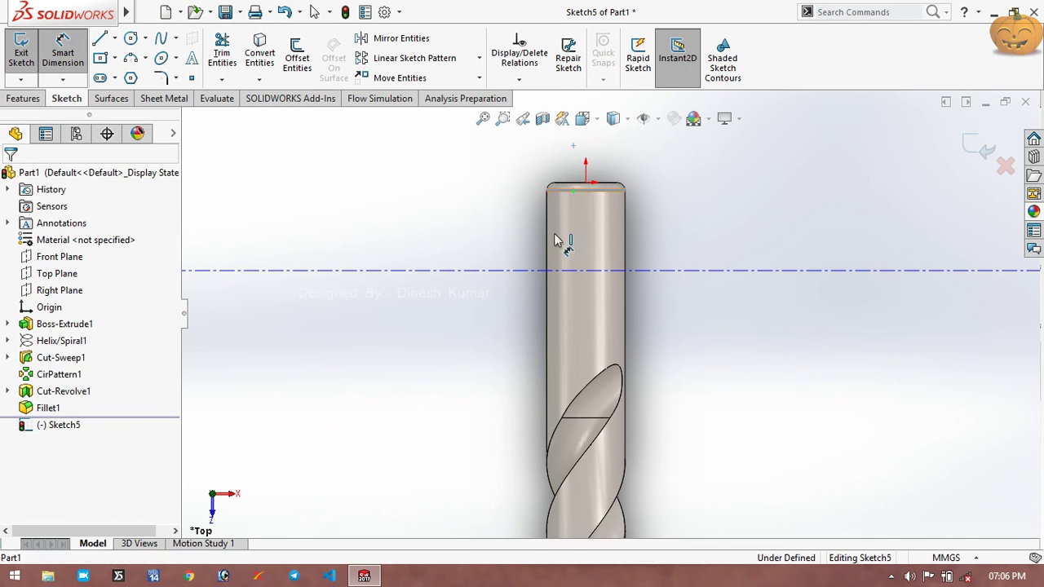
pyautogui.click(493, 271)
pyautogui.click(427, 251)
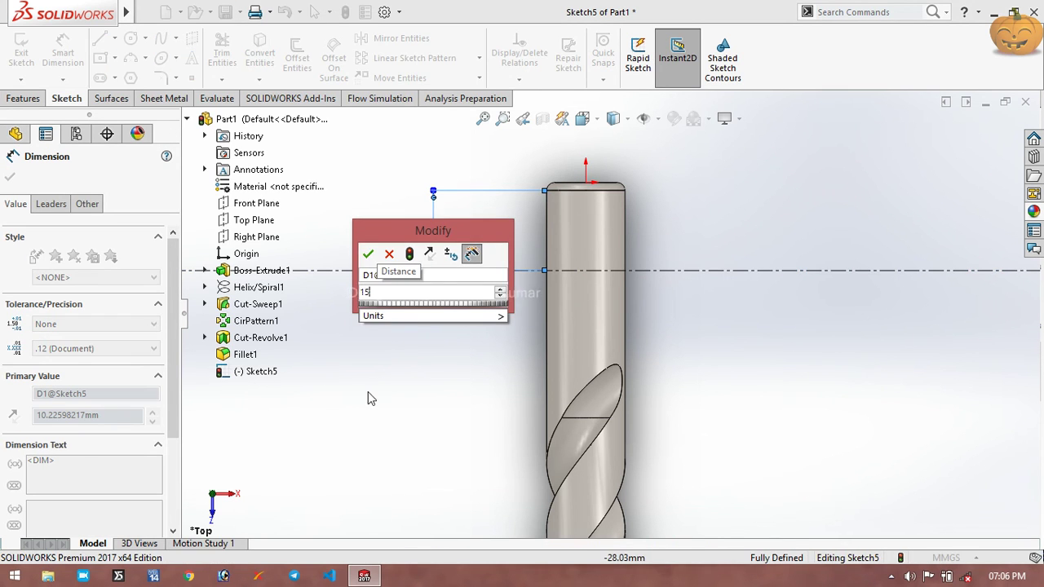
pyautogui.press('Return')
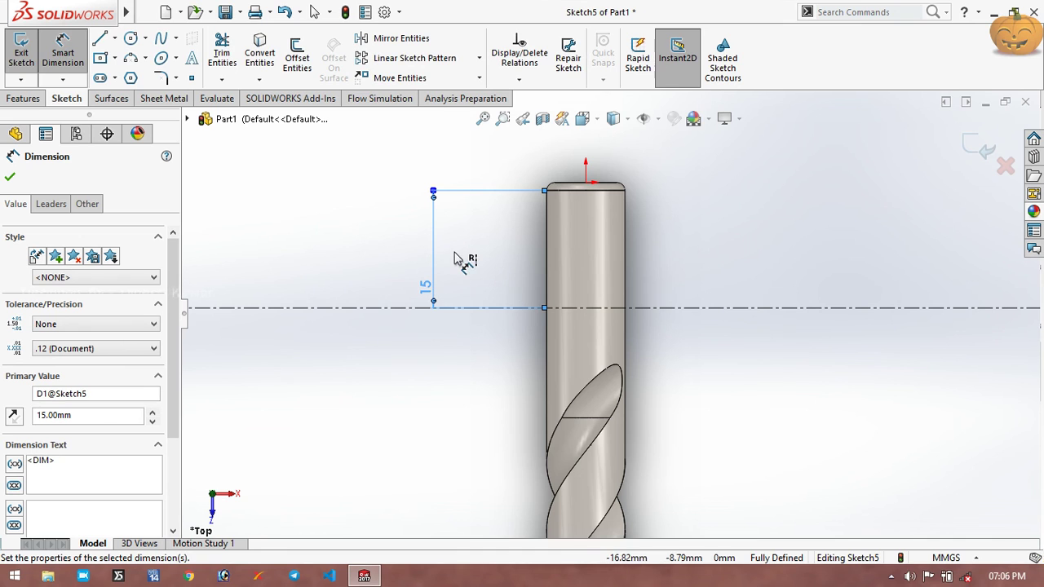
# - Draw a circle centred where the 15 mm line meets the drill's edge
pyautogui.click(130, 39)
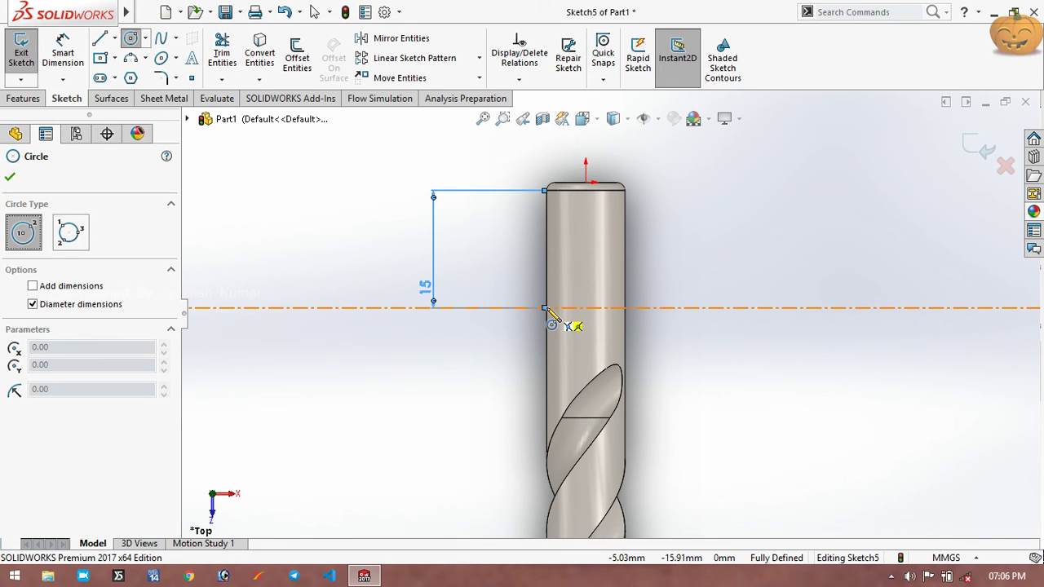
pyautogui.click(545, 308)
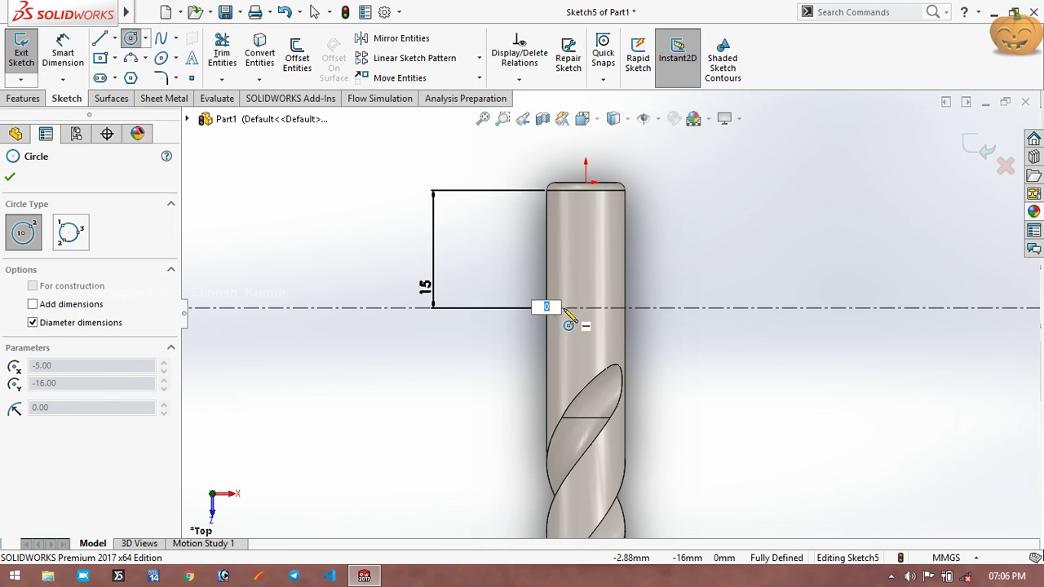
pyautogui.press('Escape')
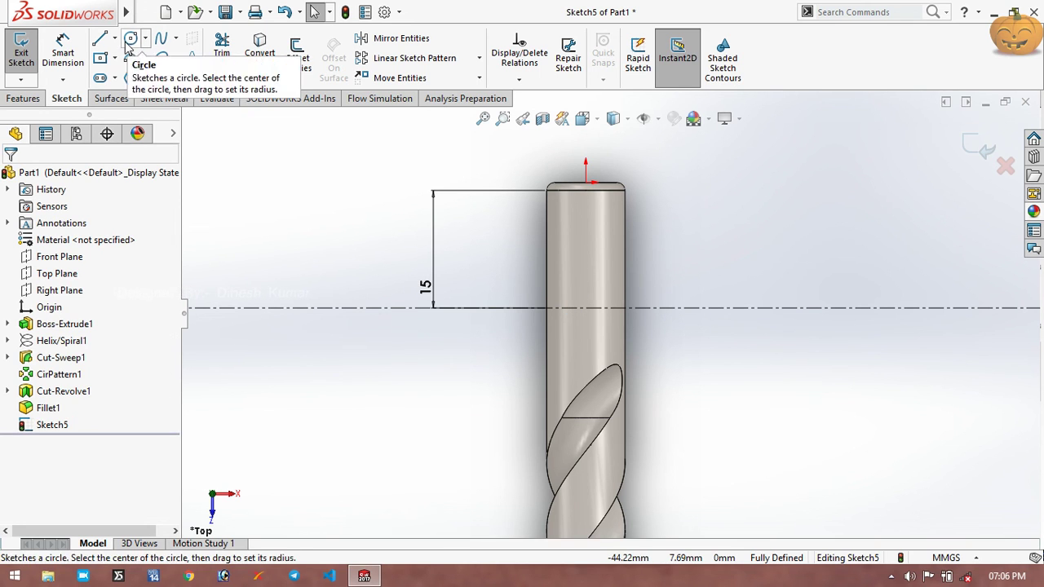
pyautogui.click(130, 38)
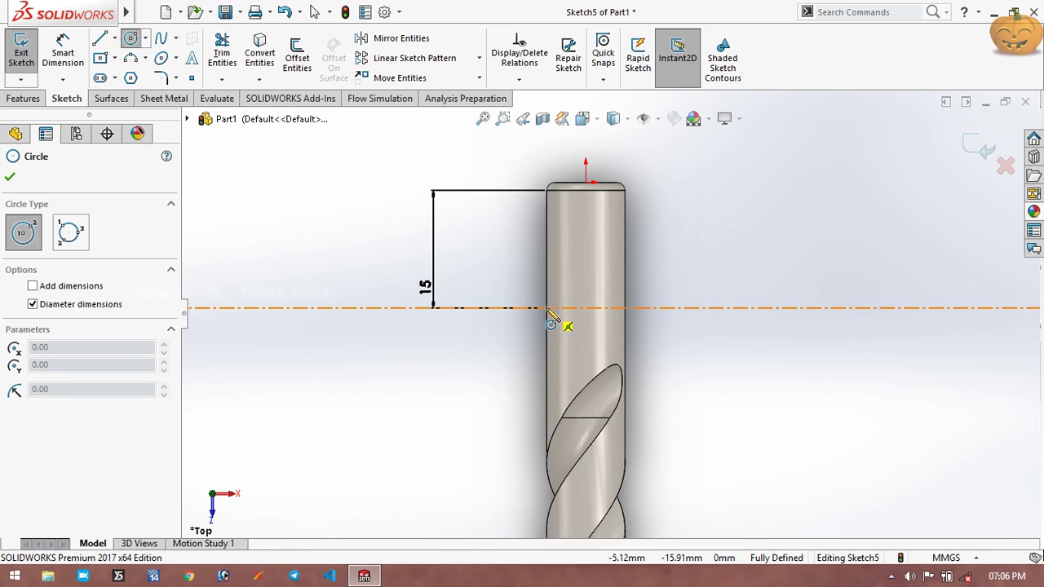
pyautogui.click(546, 308)
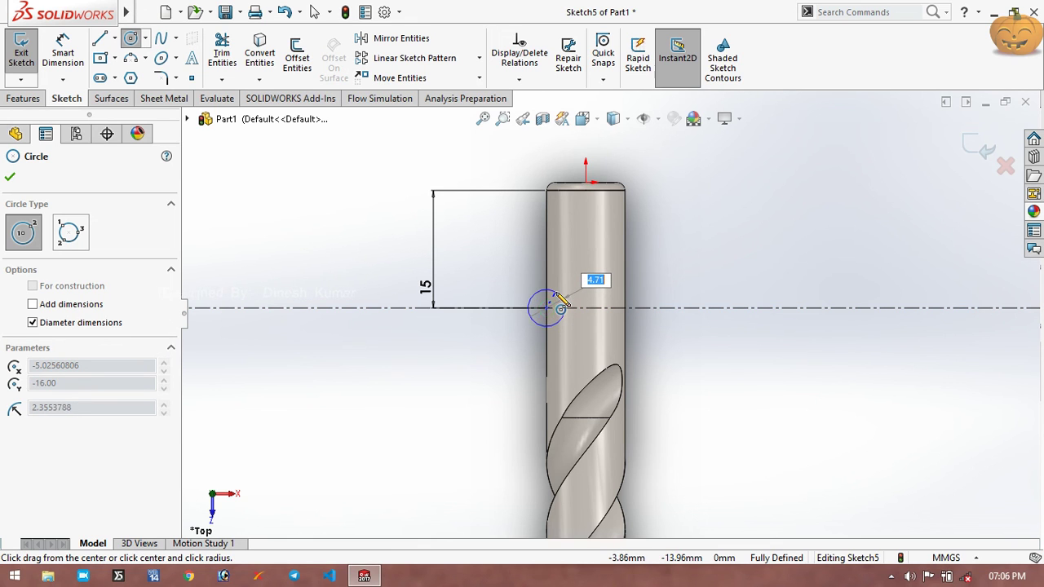
pyautogui.click(561, 302)
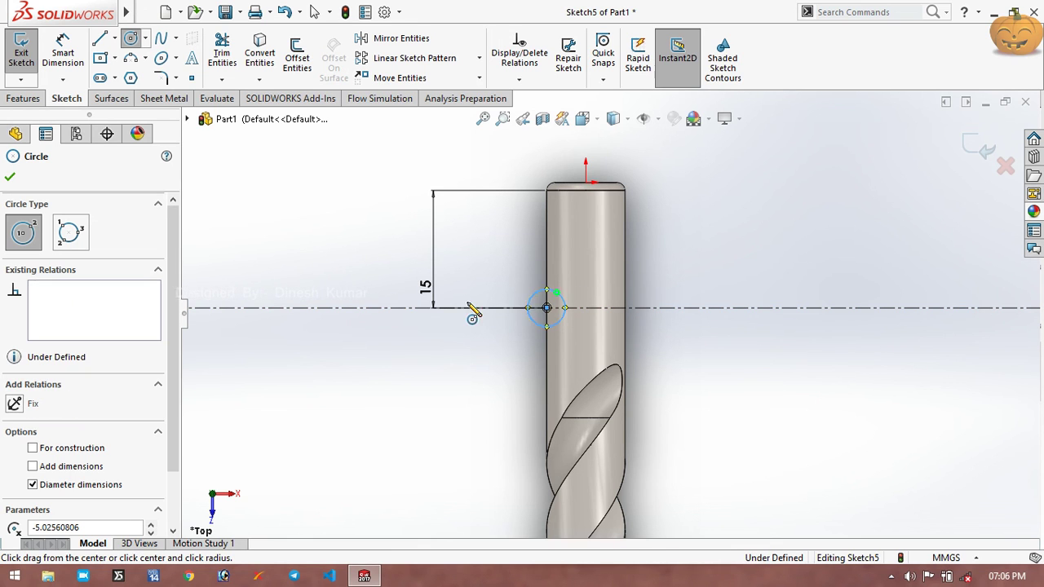
# - Dimension the circle to a 4 mm diameter
pyautogui.click(63, 53)
pyautogui.click(530, 302)
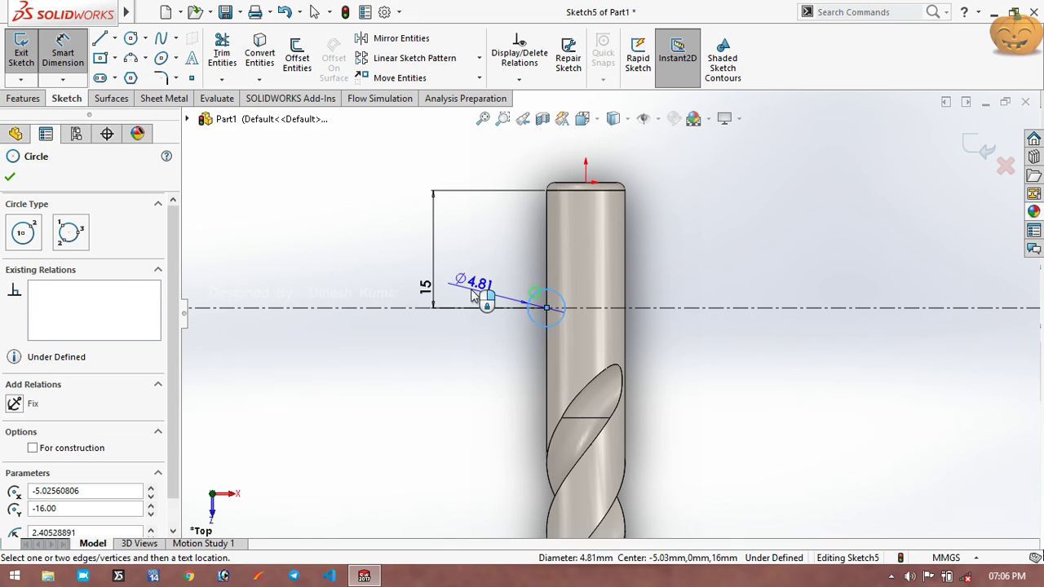
pyautogui.click(473, 292)
pyautogui.press('Return')
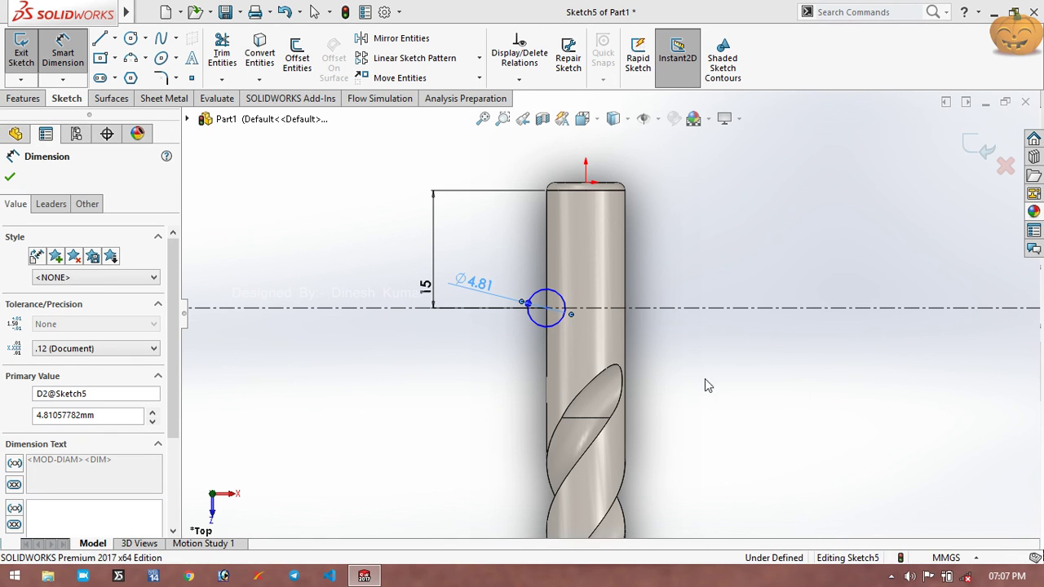
pyautogui.click(977, 144)
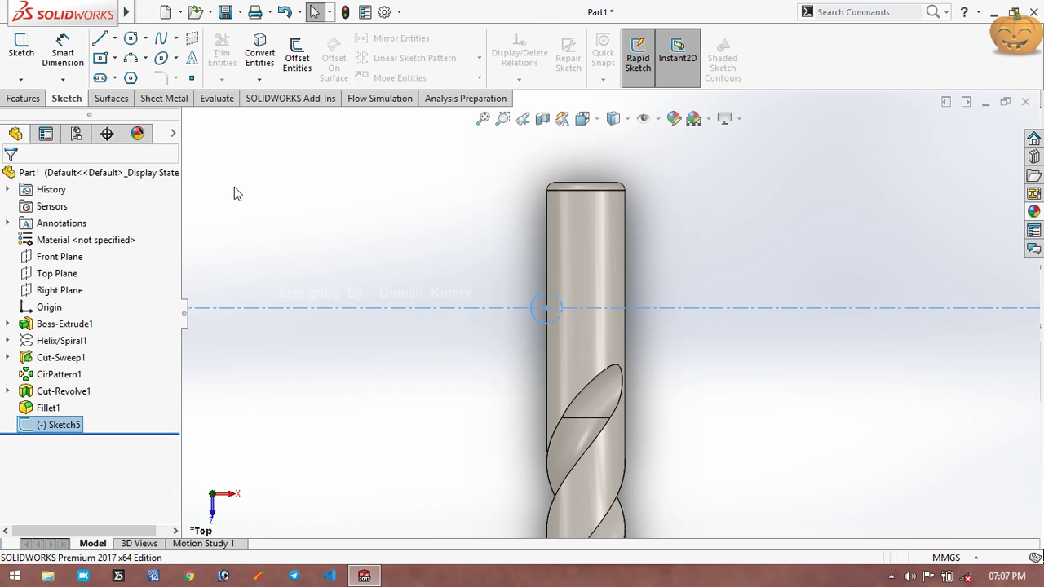
# - Reopen Sketch5, add a vertical centreline along the drill axis, and exit
pyautogui.rightClick(65, 429)
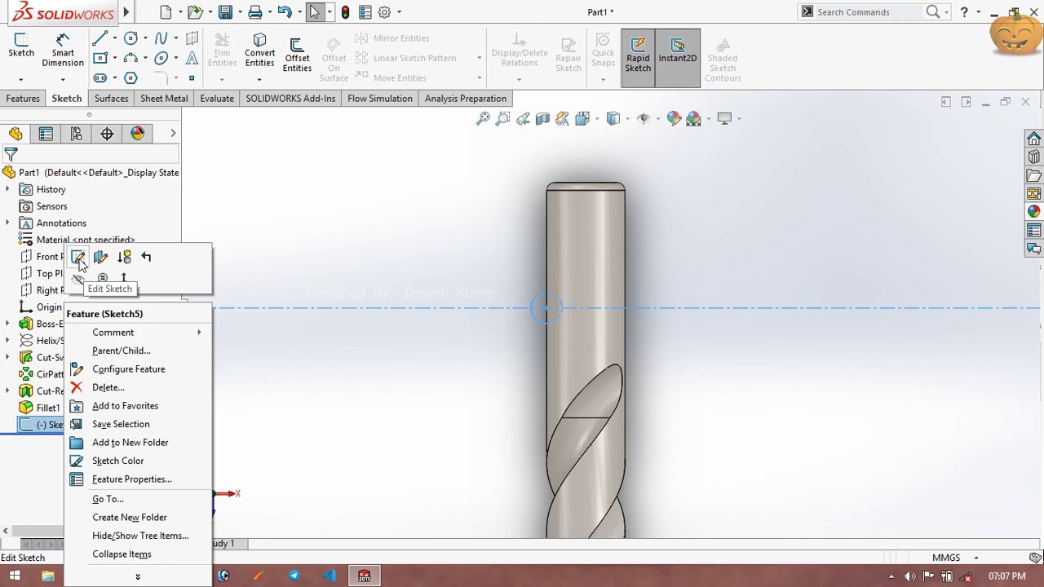
pyautogui.click(85, 195)
pyautogui.click(100, 40)
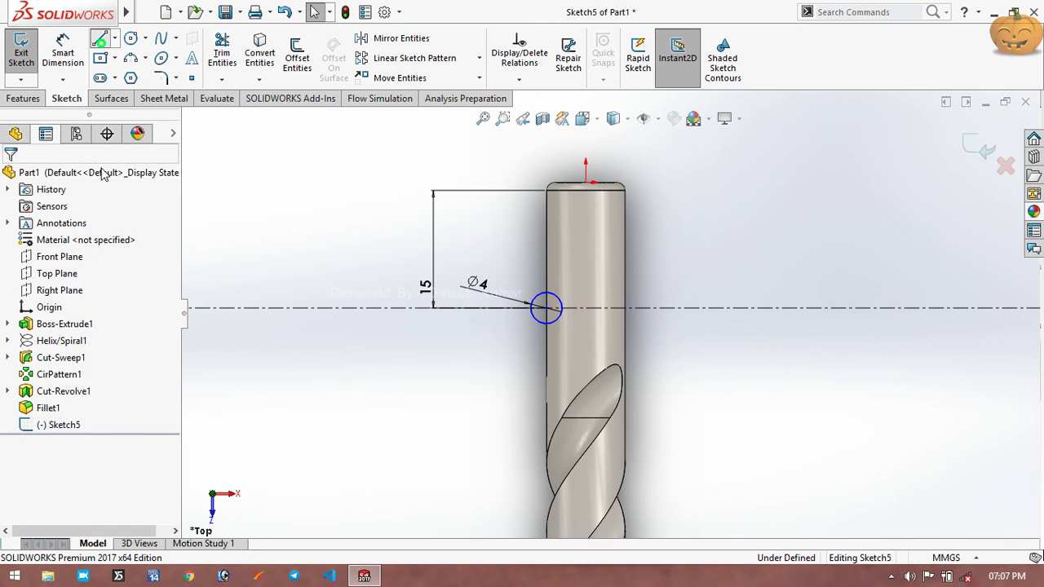
pyautogui.click(585, 163)
pyautogui.click(585, 146)
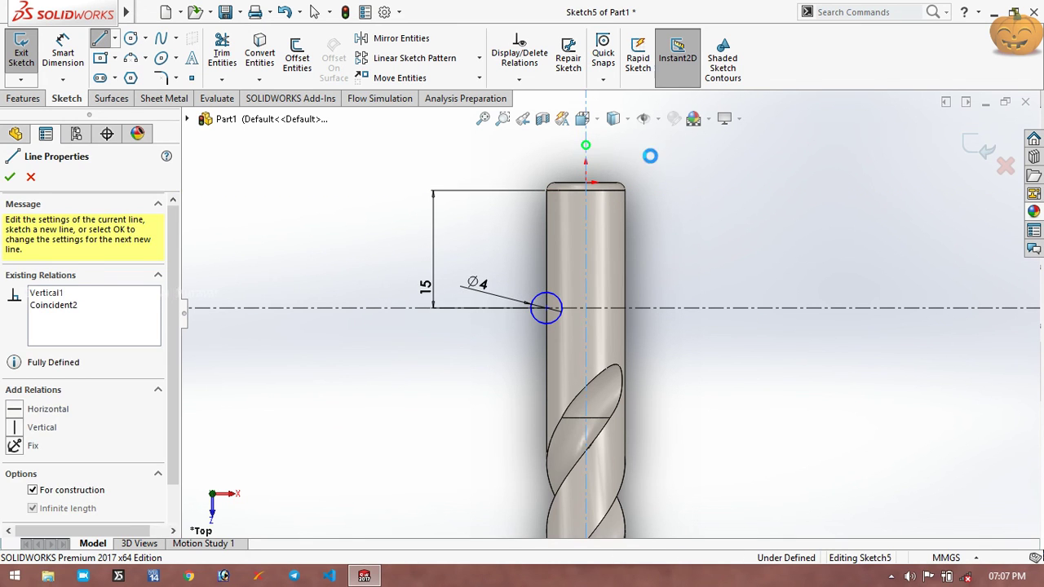
pyautogui.press('Escape')
pyautogui.click(978, 146)
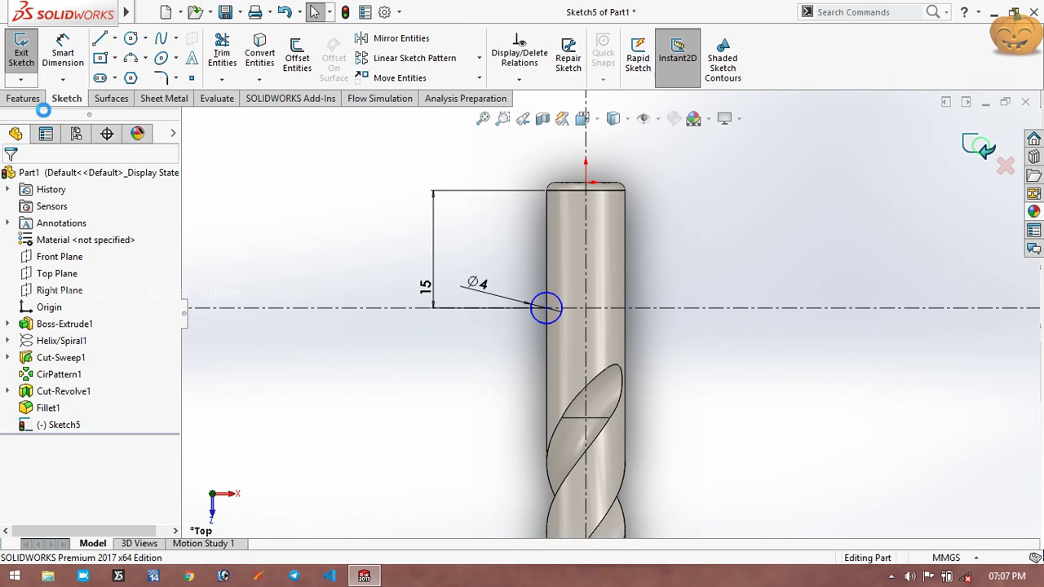
# - Revolve-cut the 4 mm circle around the vertical centreline to groove the shank
pyautogui.click(34, 99)
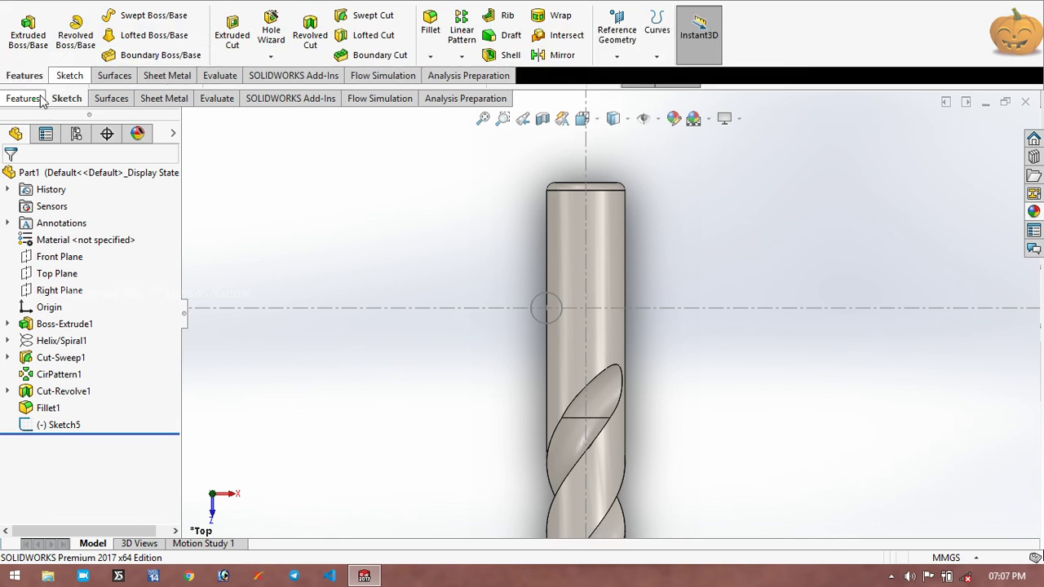
pyautogui.click(318, 50)
pyautogui.click(586, 161)
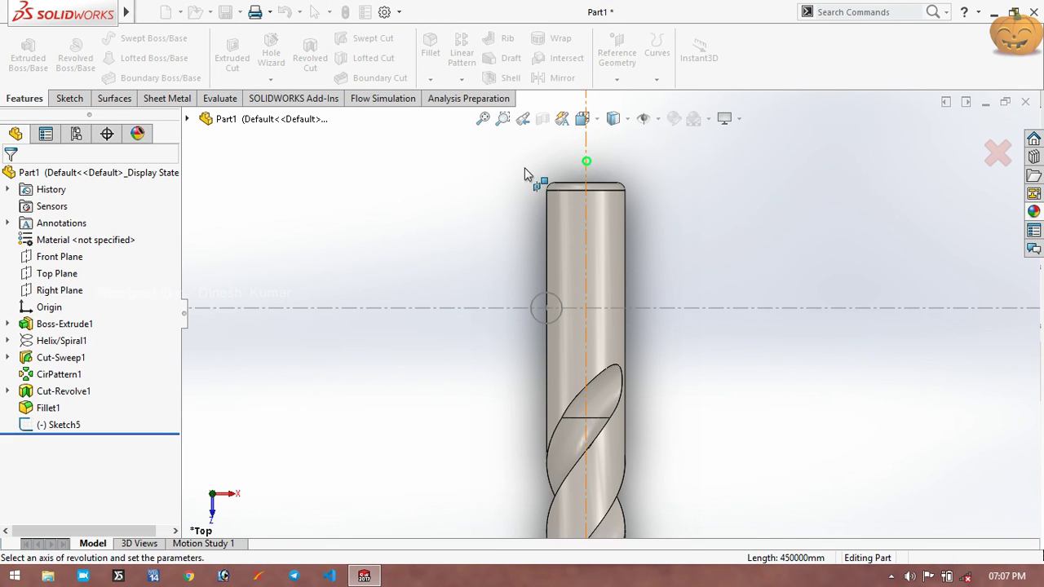
pyautogui.click(10, 177)
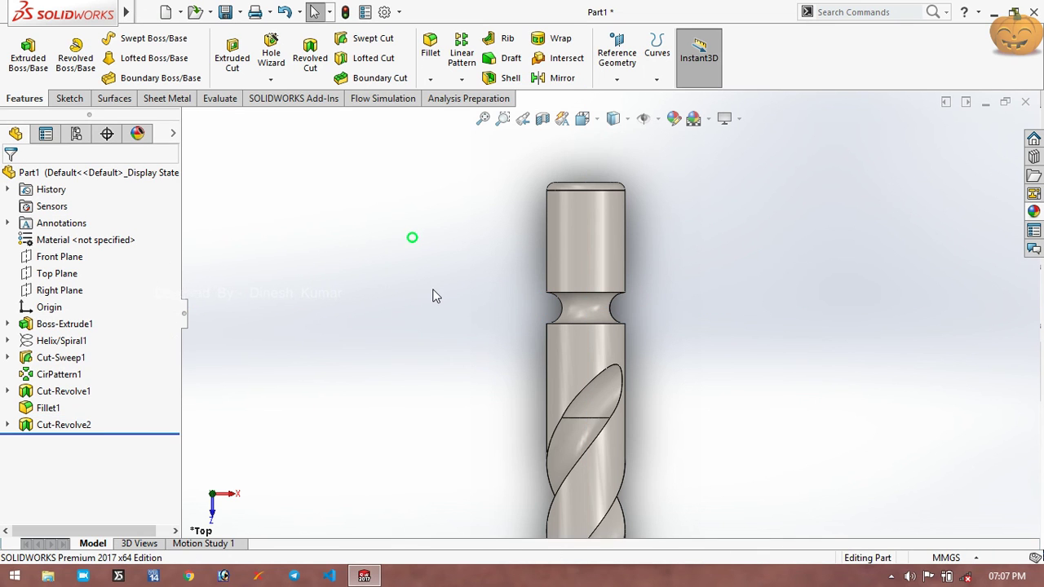
pyautogui.hotkey('ctrl', '7')
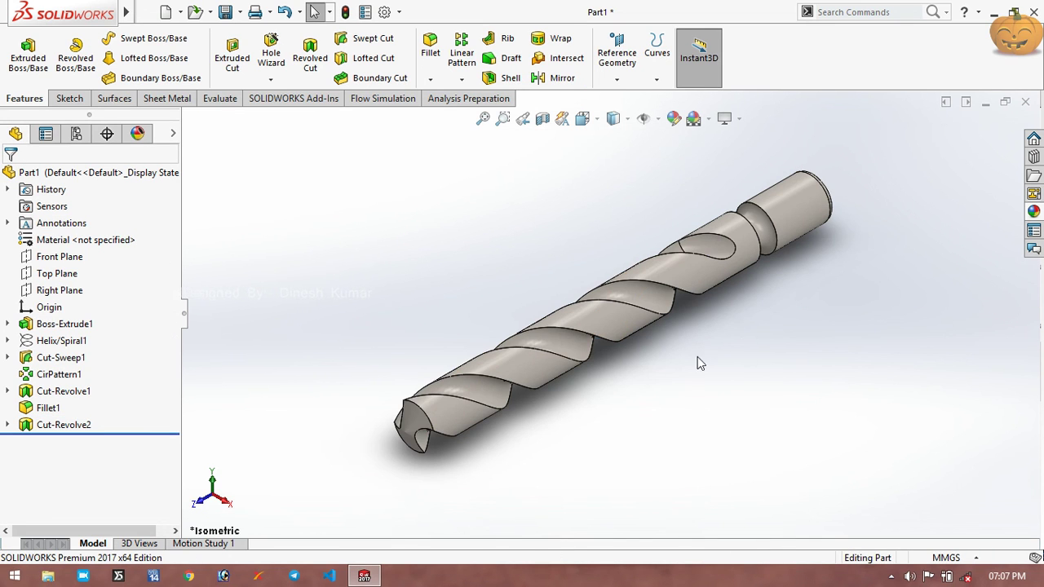
pyautogui.click(891, 577)
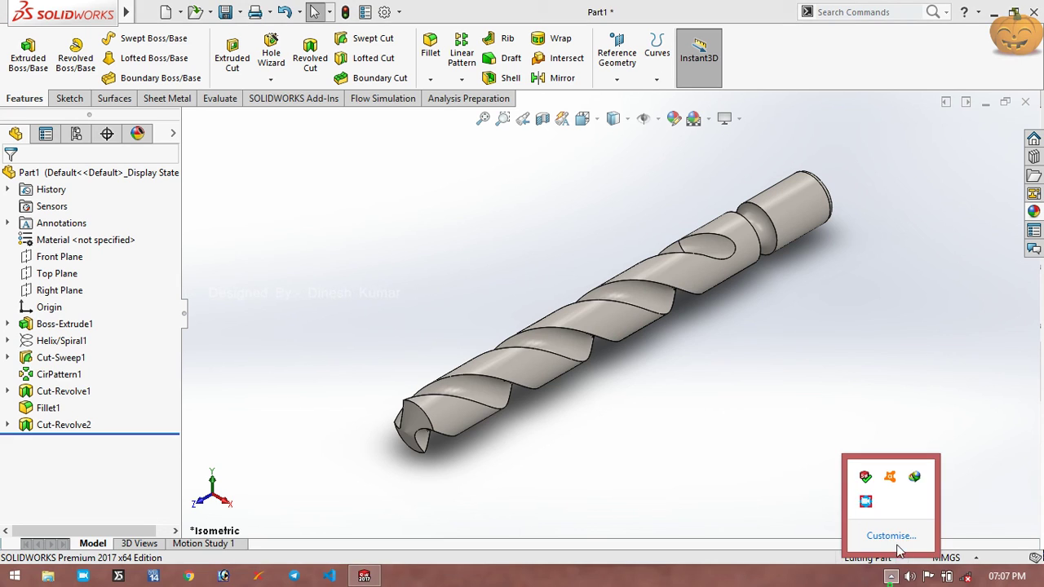